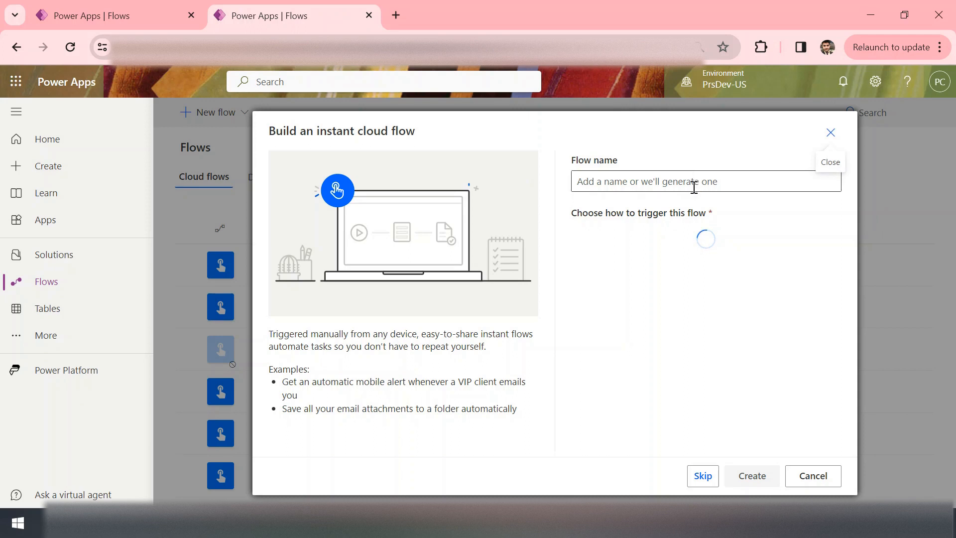
- Create an instant cloud flow named "Compare Variable vs compose" that uses the "Manually trigger a flow" trigger
left_click(694, 181)
type("Comp")
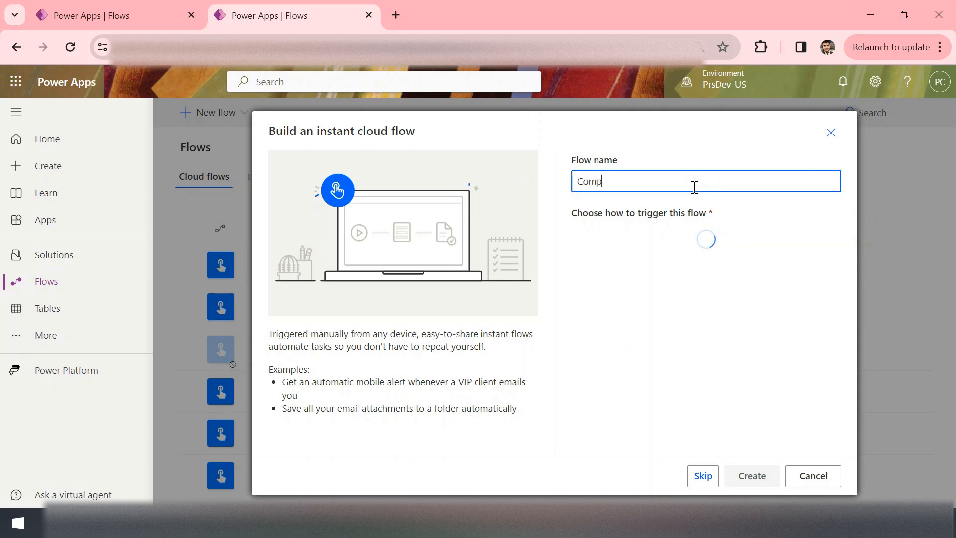
type("are Variable ")
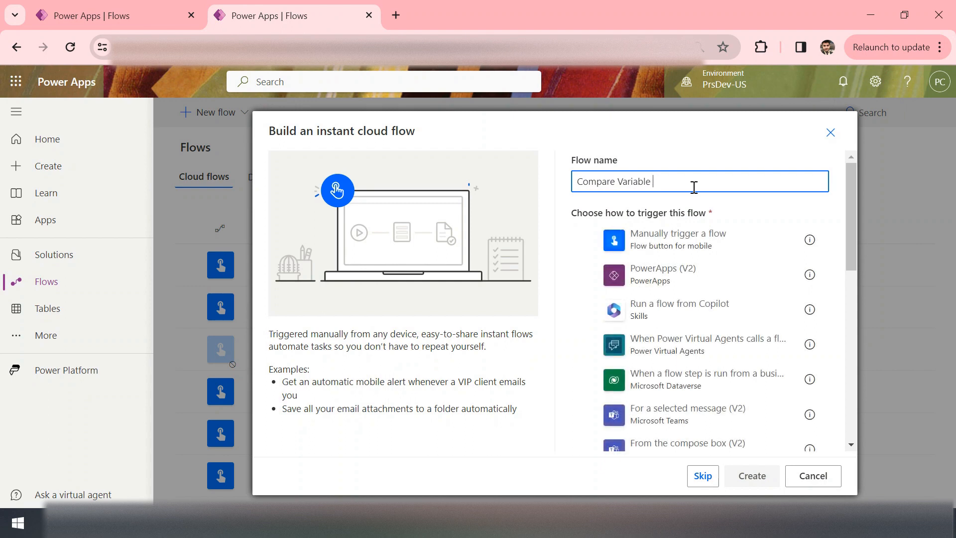
type("vs cp")
type("io")
type("ompose")
left_click(647, 239)
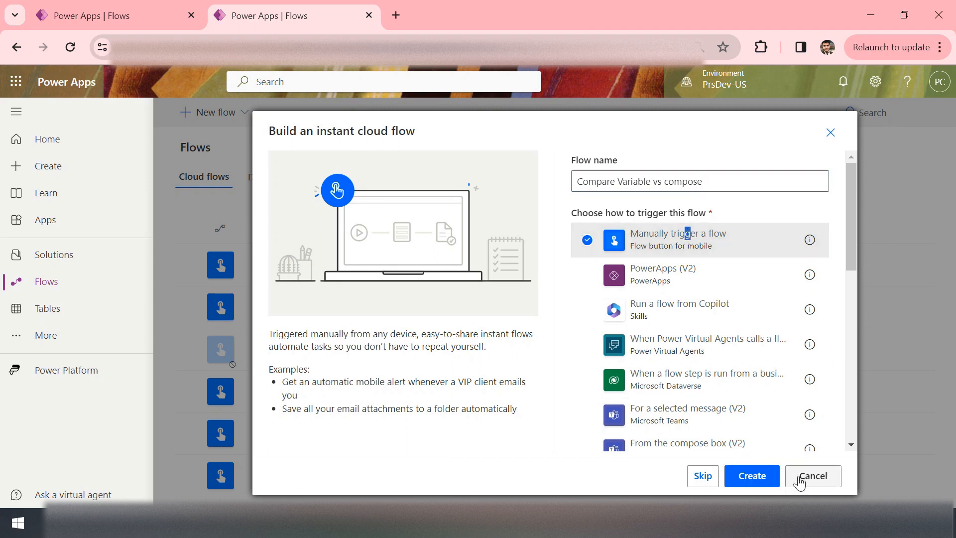
left_click(752, 478)
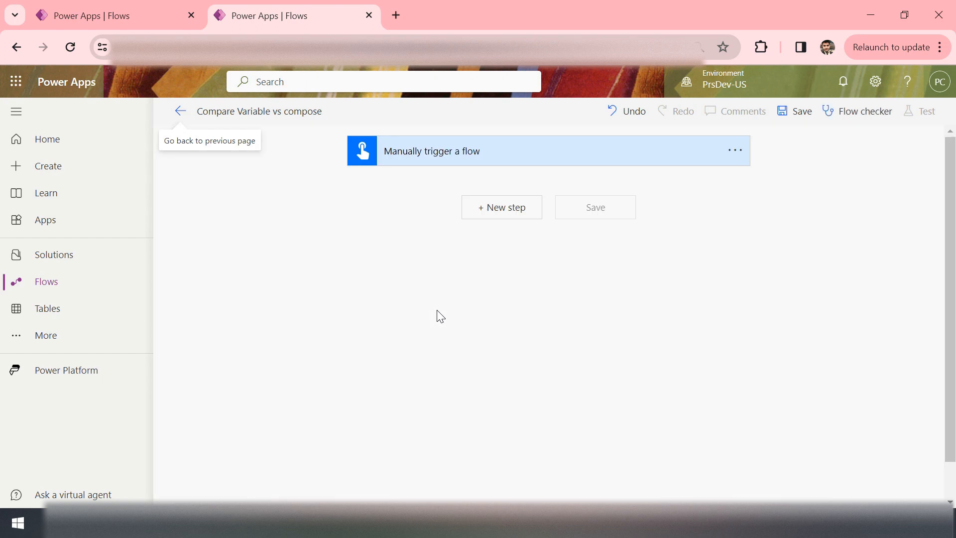
- Add an Initialize variable action below the manual trigger
left_click(516, 213)
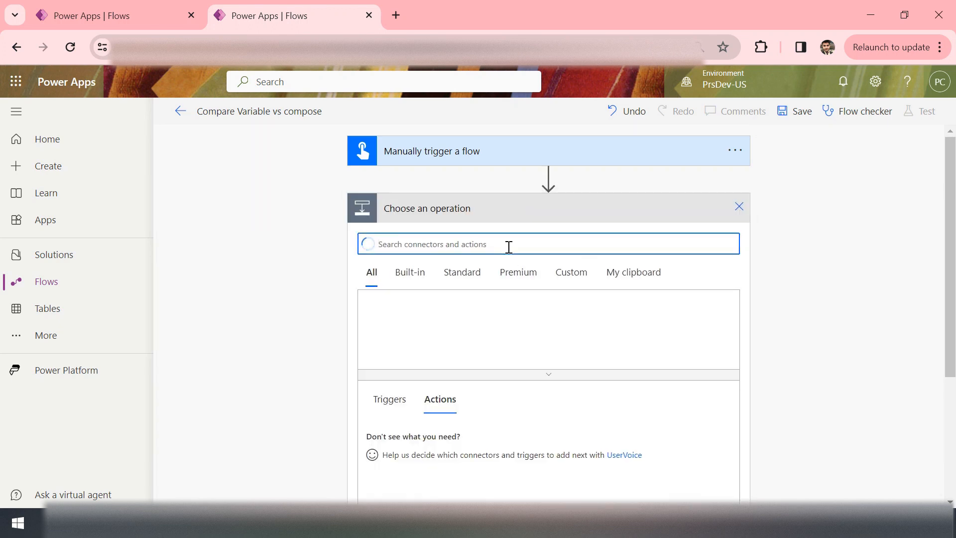
type("init")
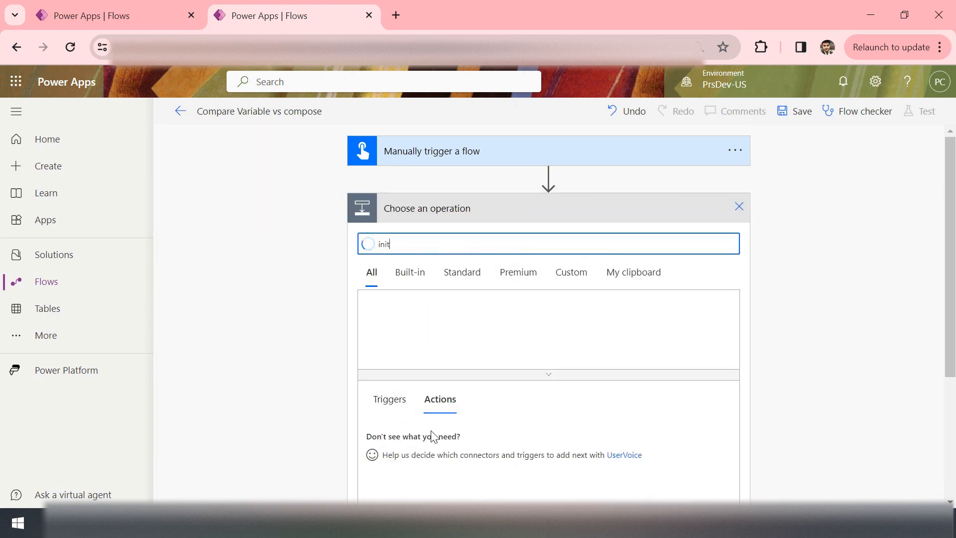
scroll(543, 349, "down", 2)
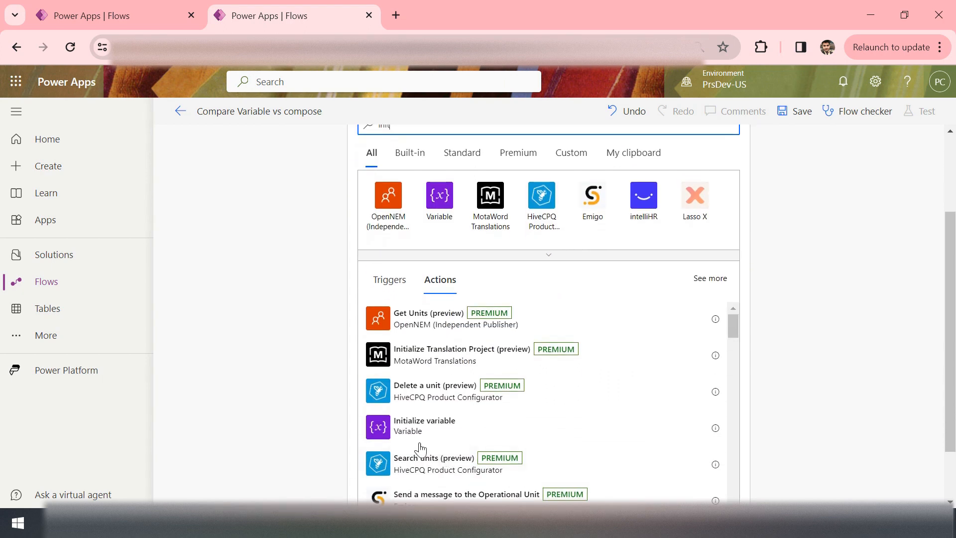
left_click(412, 427)
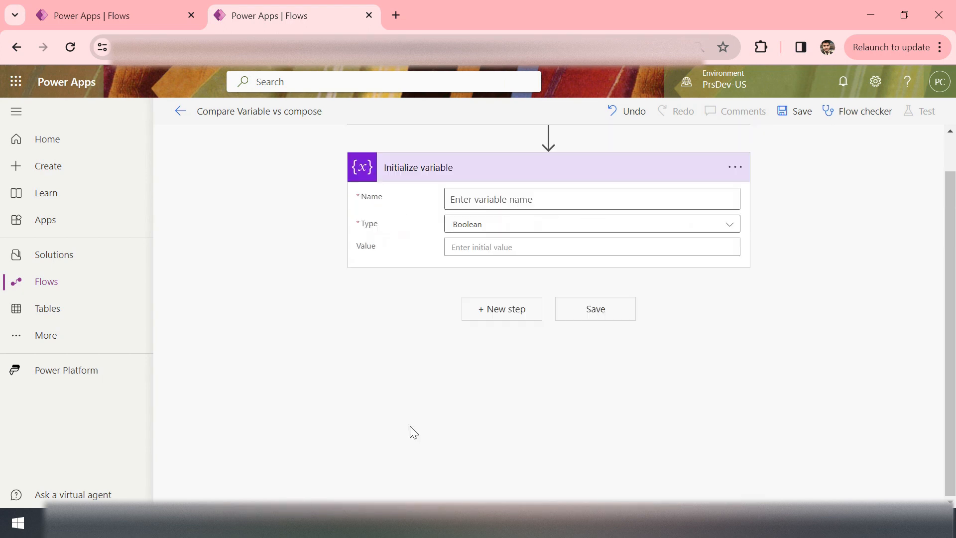
- Name the variable Var1, set its type to String and enter a person's first name as its initial value
left_click(524, 201)
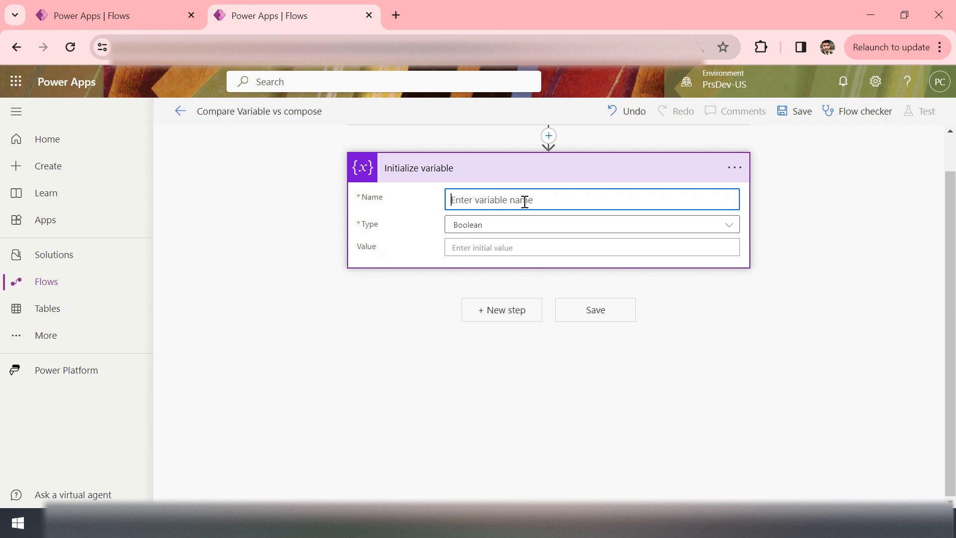
type("Var1")
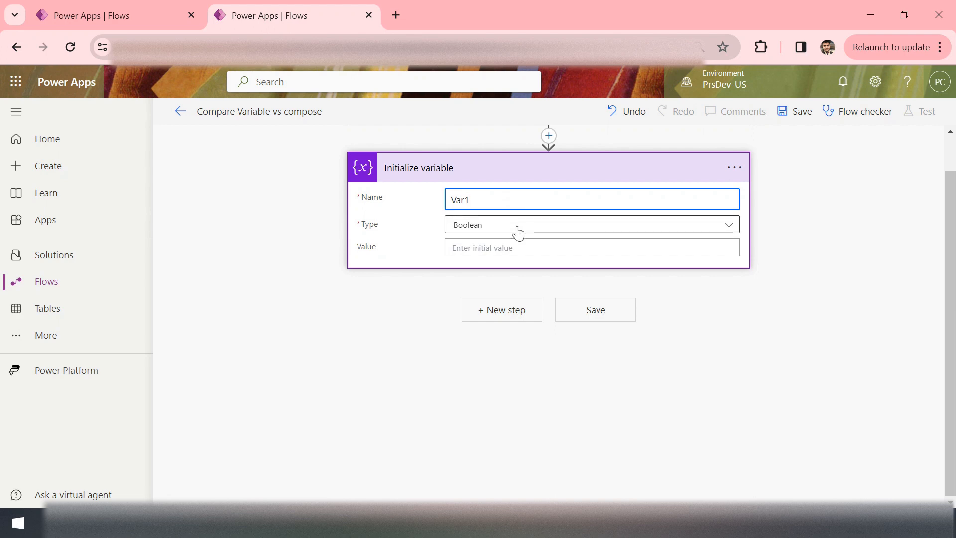
left_click(518, 232)
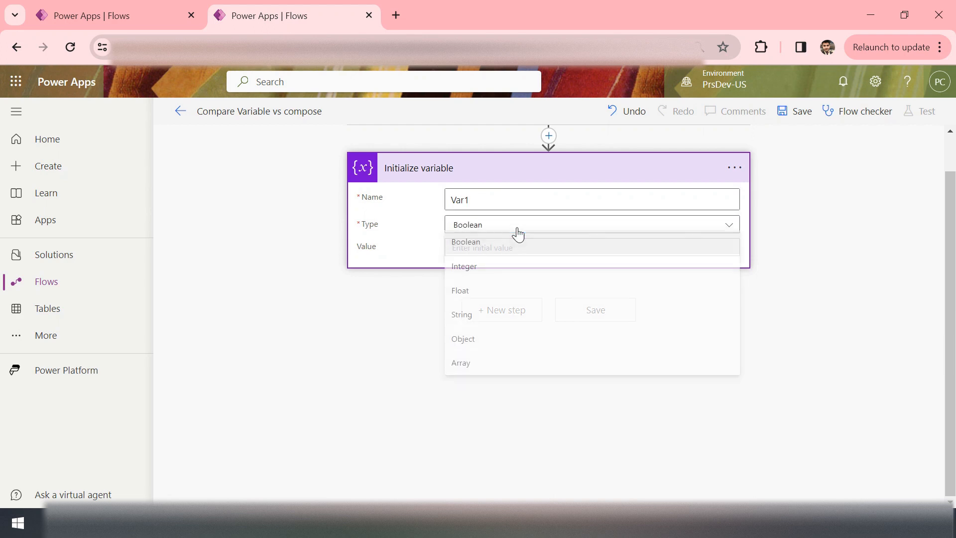
left_click(494, 322)
left_click(490, 248)
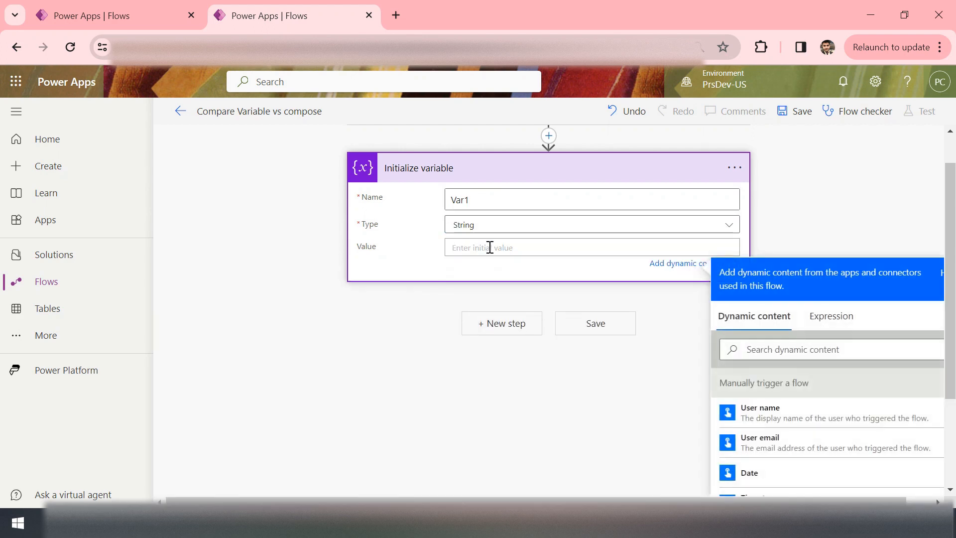
type("Prashant")
- Add a Compose action after Initialize variable and enter the same first name as its input
left_click(508, 326)
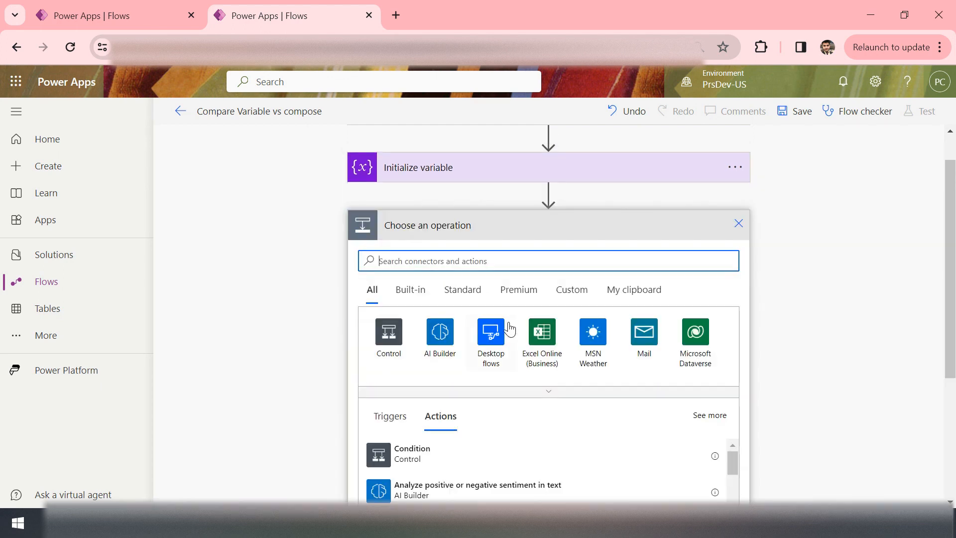
type("c")
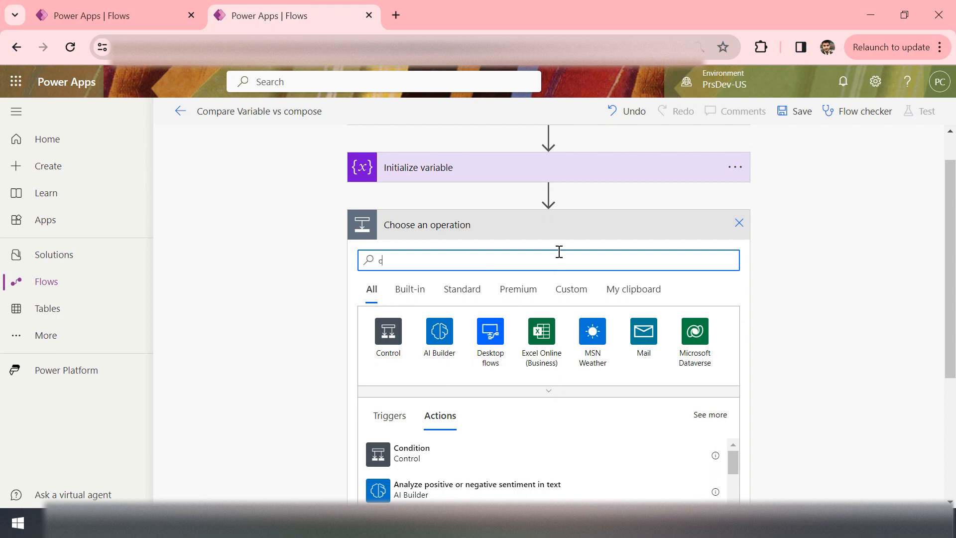
type("ompose")
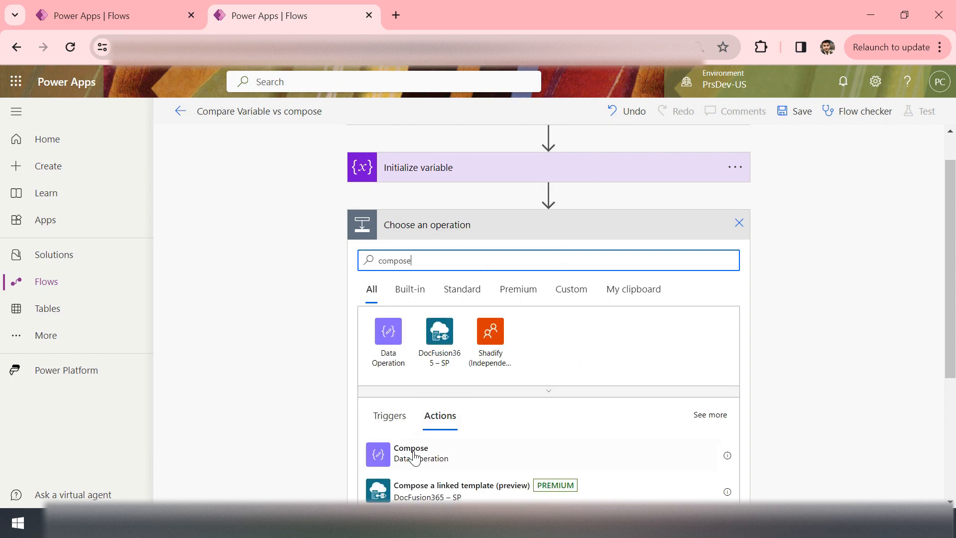
left_click(412, 458)
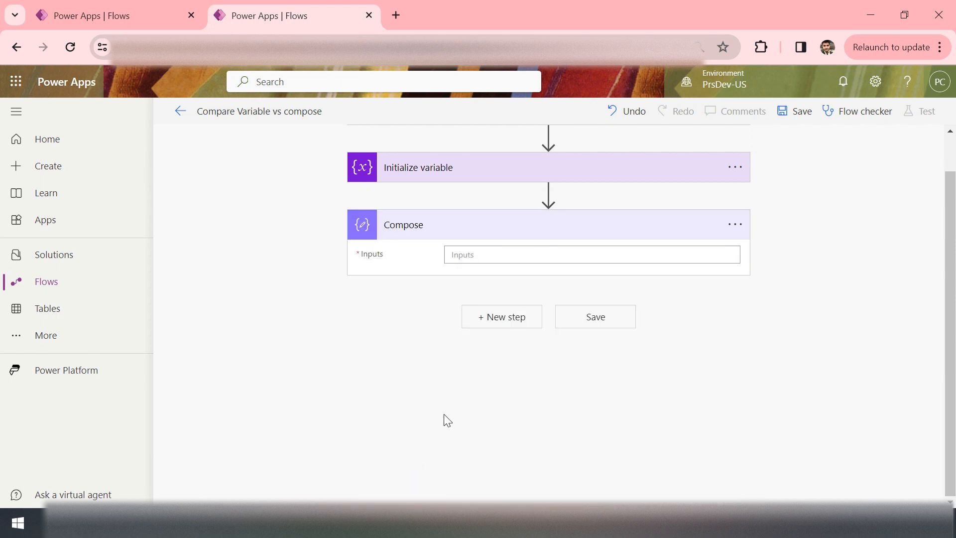
left_click(489, 253)
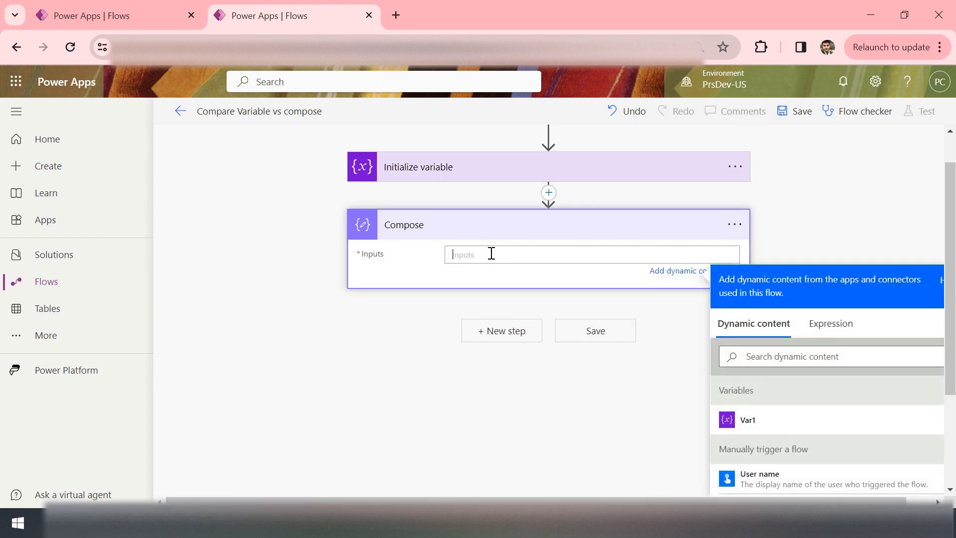
type("Prashant")
- Compare the settings of the Initialize variable and Compose actions, and collapse both
left_click(477, 166)
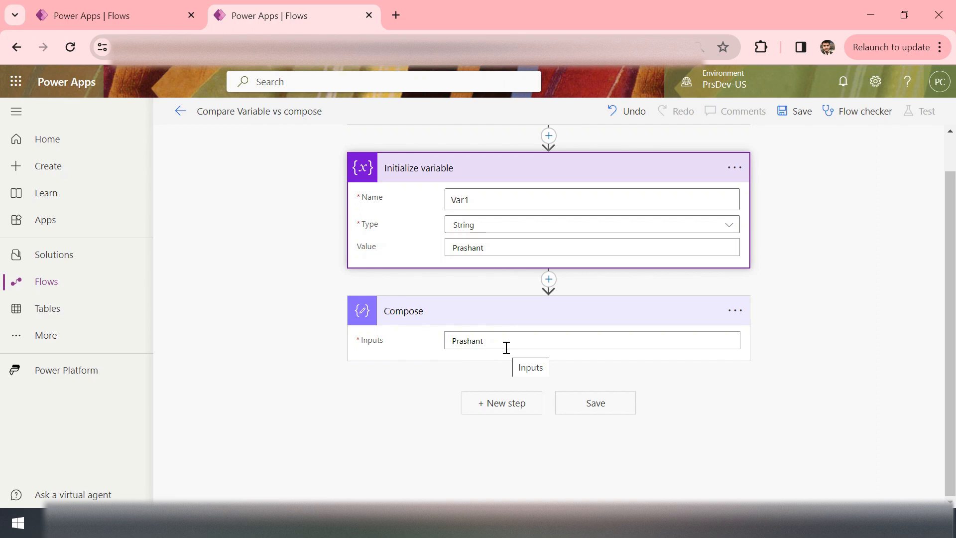
left_click(515, 322)
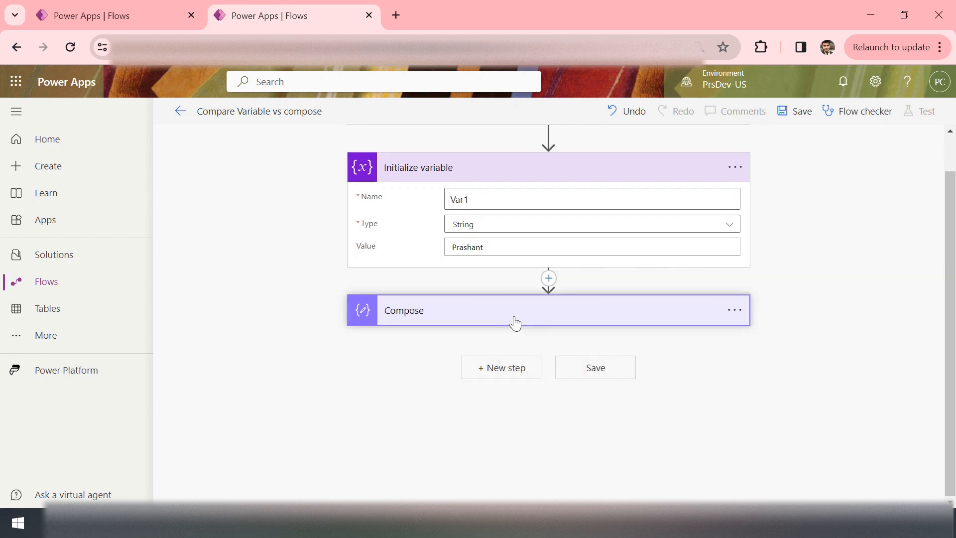
left_click(504, 162)
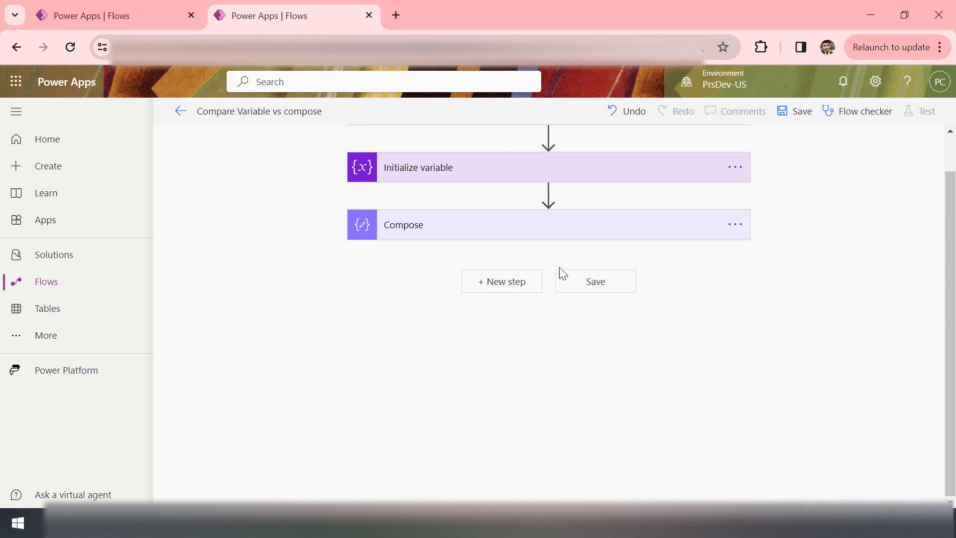
- Add the SharePoint Get items action after Compose
left_click(512, 283)
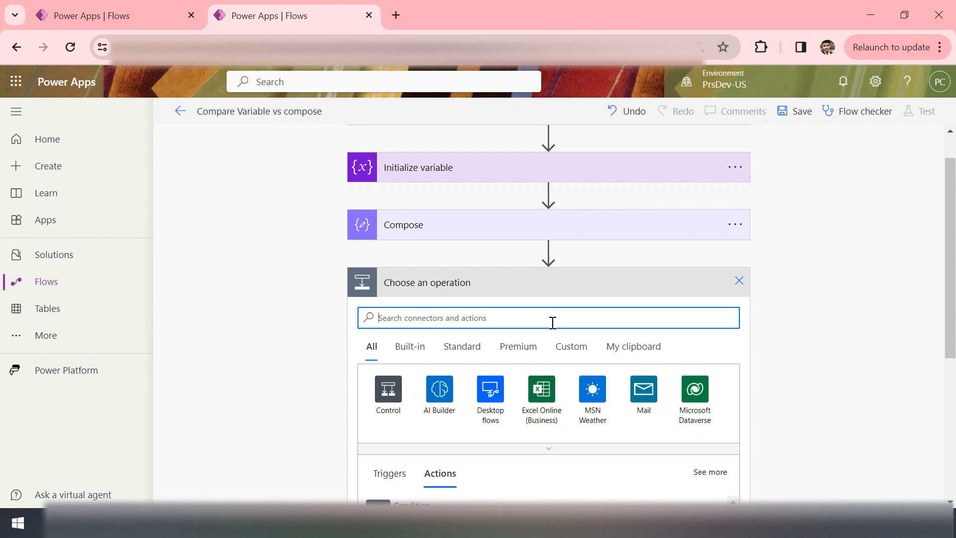
type("get item")
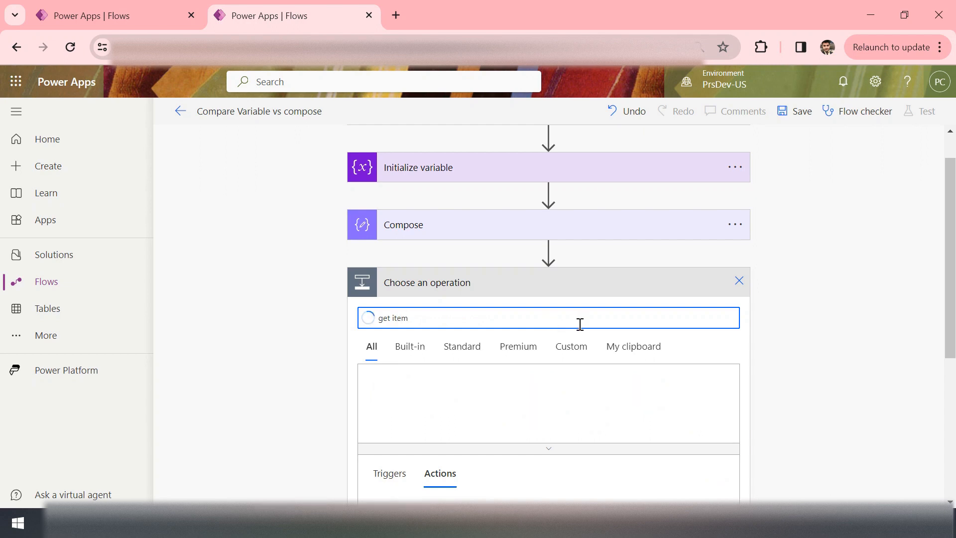
scroll(868, 354, "down", 3)
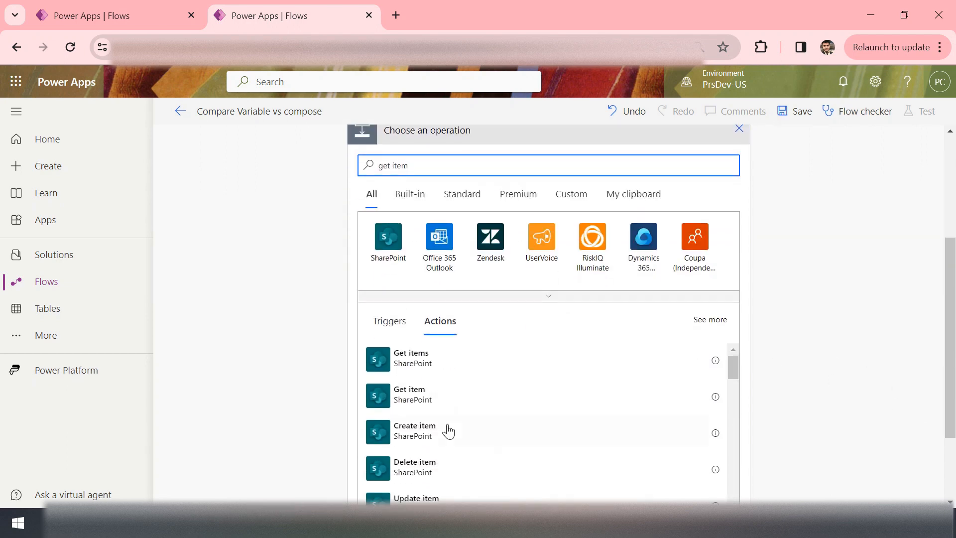
left_click(433, 357)
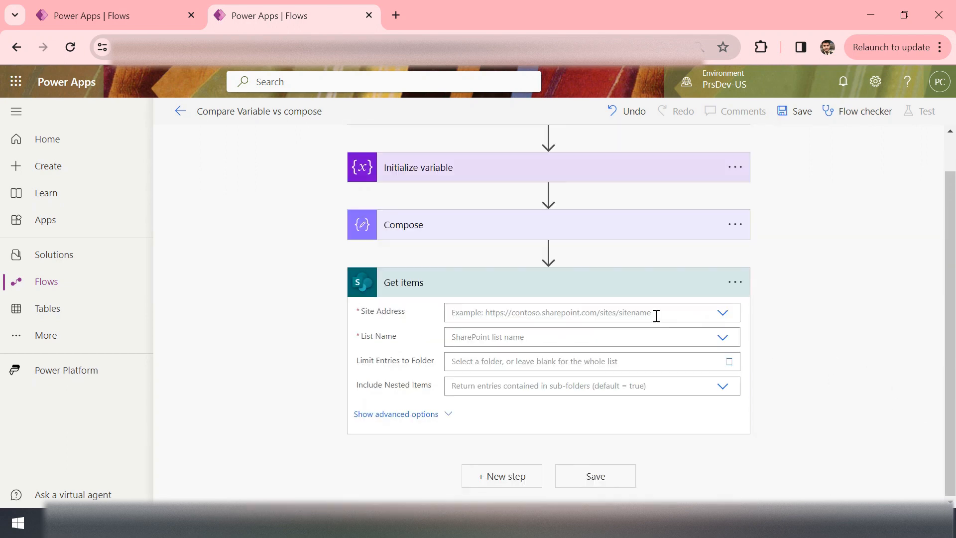
- Point the Get items action to the ProductionSite site address and the student list
left_click(727, 314)
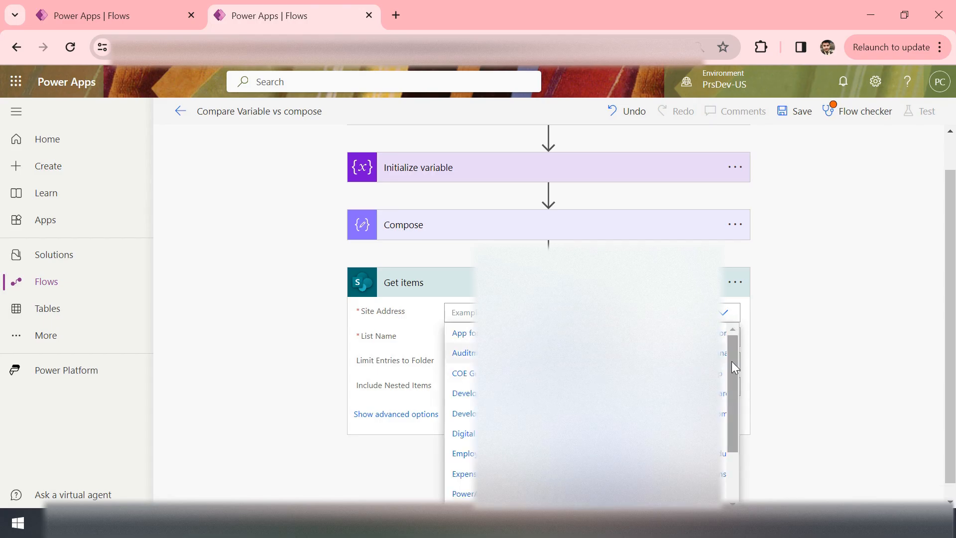
left_click_drag(730, 359, 737, 457)
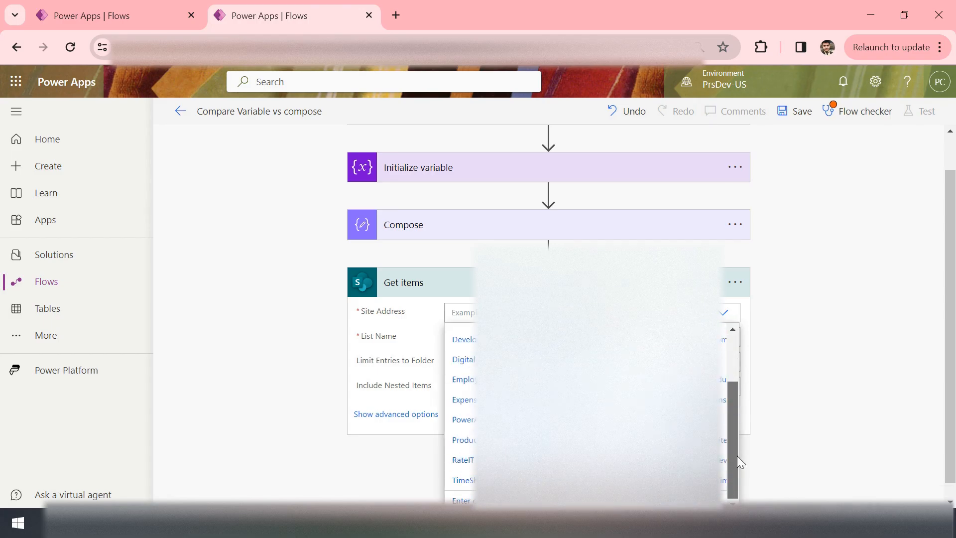
left_click(622, 440)
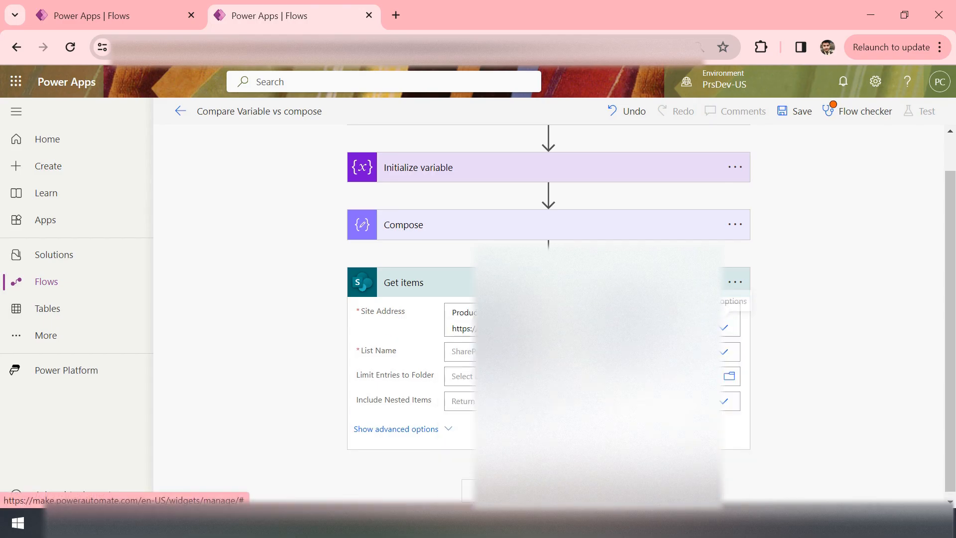
left_click(725, 354)
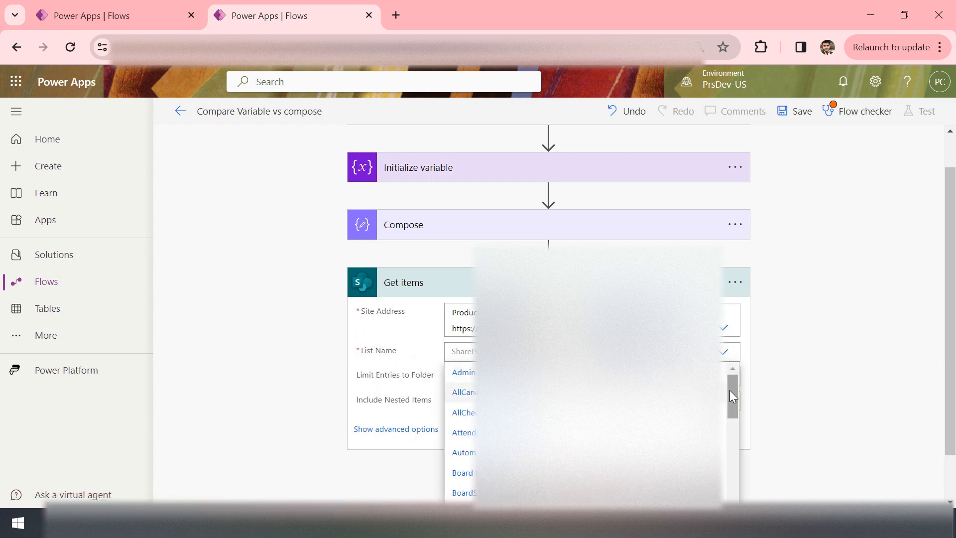
scroll(736, 401, "down", 10)
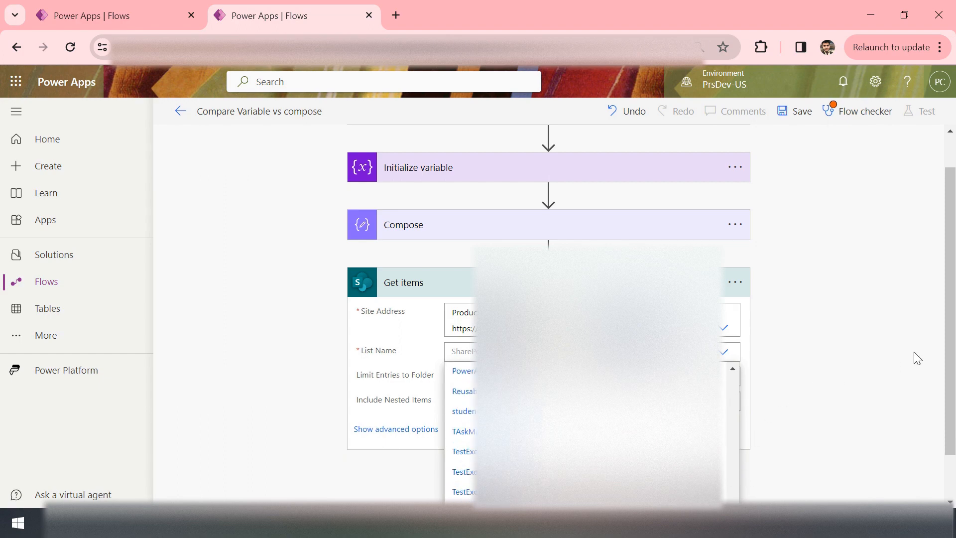
scroll(918, 358, "down", 1)
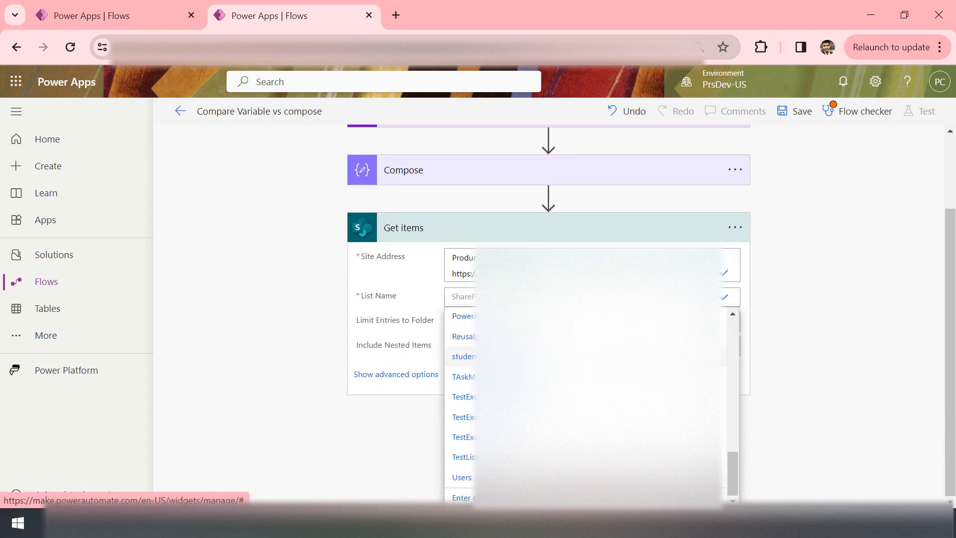
left_click(463, 356)
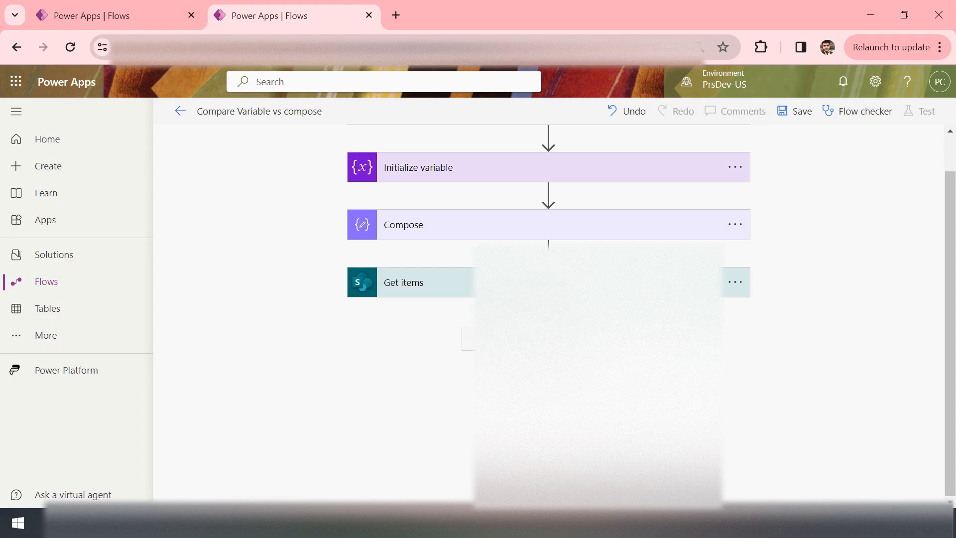
- Add a Set variable action after the Get items action
left_click(515, 338)
scroll(867, 340, "down", 2)
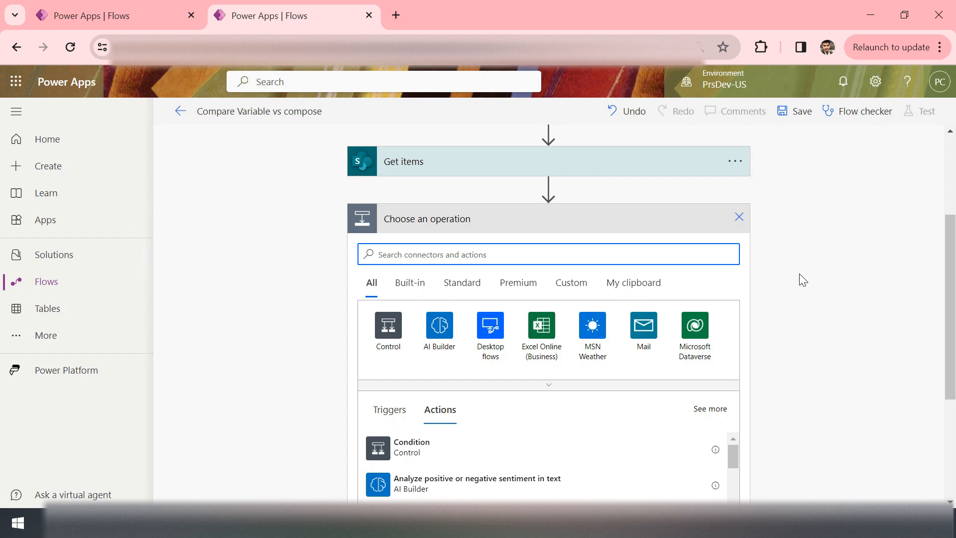
left_click(474, 173)
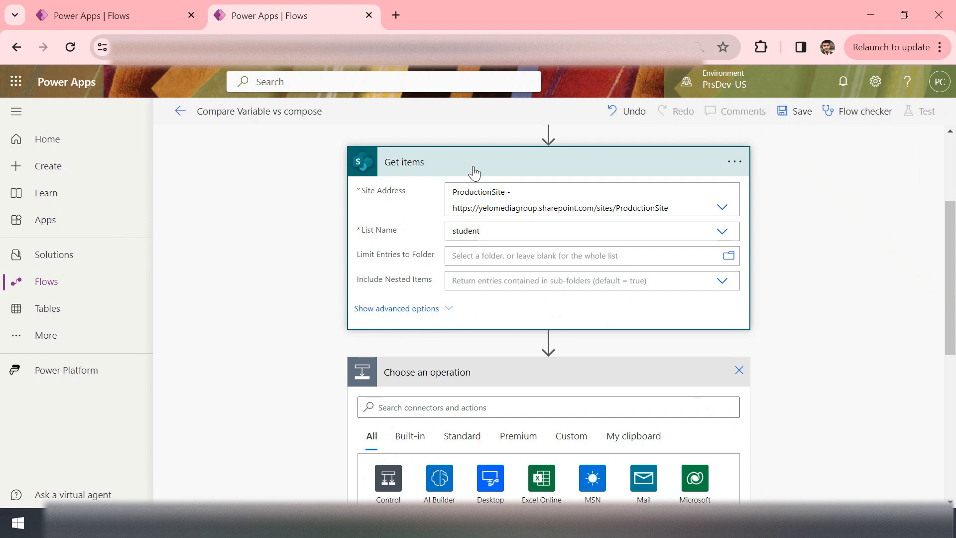
left_click(474, 173)
mouse_move(473, 174)
left_mouse_down()
mouse_move(491, 207)
mouse_move(479, 169)
left_mouse_up()
left_click(483, 254)
type("se")
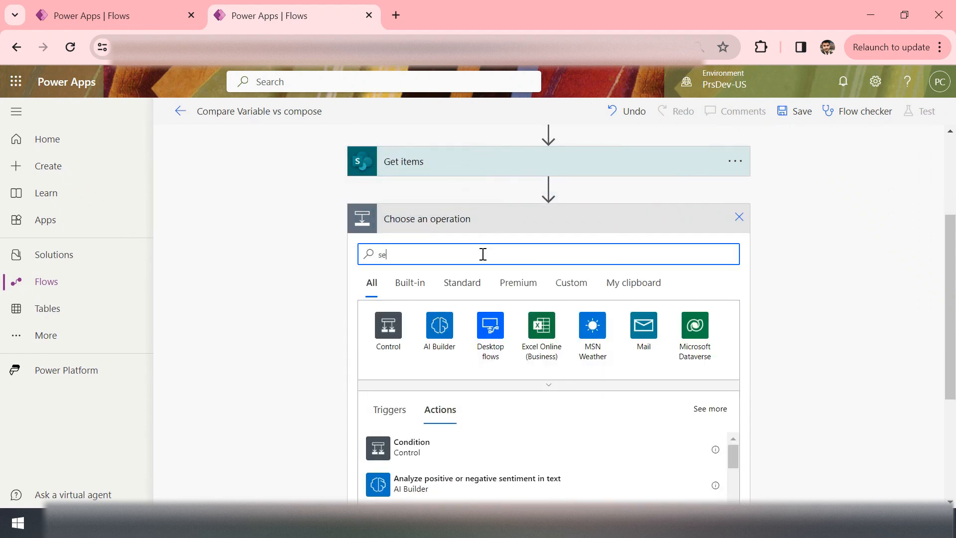
type("t var")
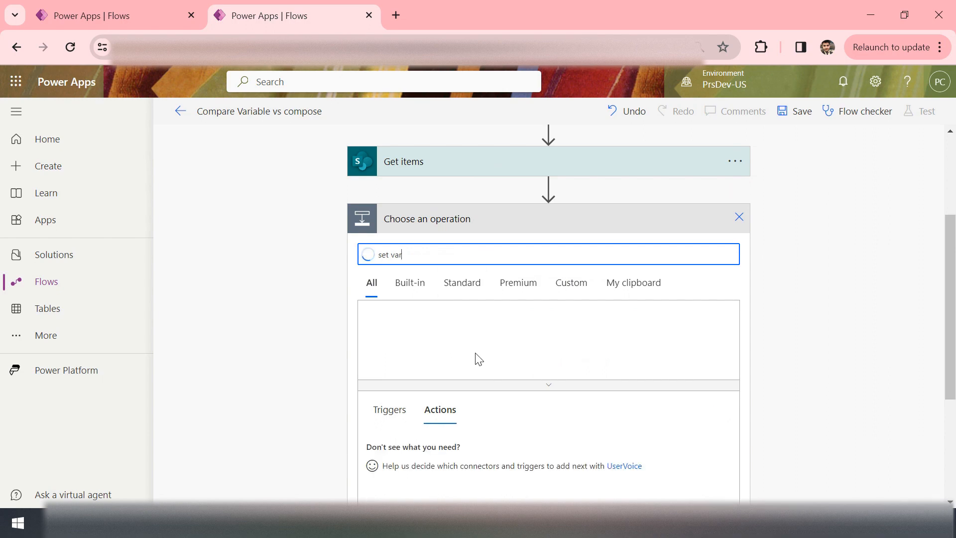
scroll(512, 361, "down", 3)
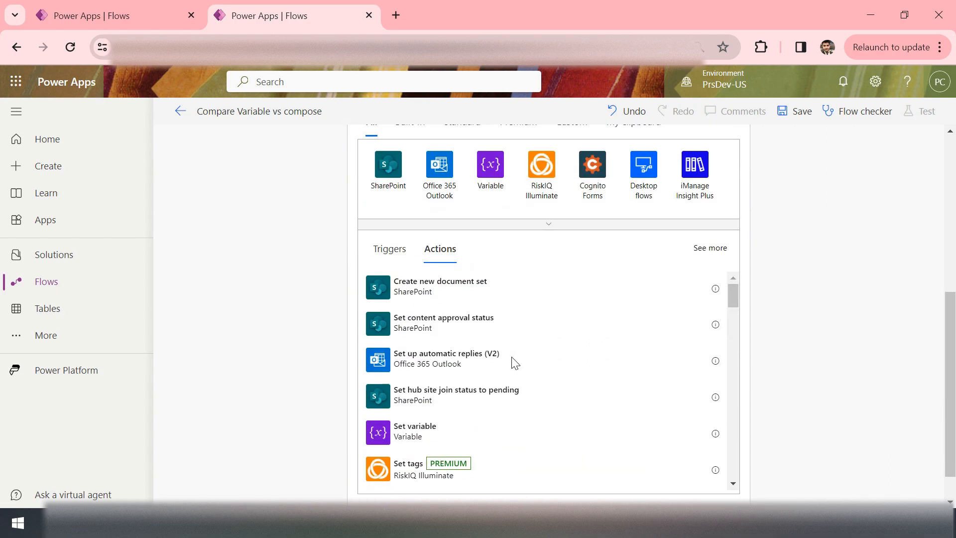
left_click(409, 441)
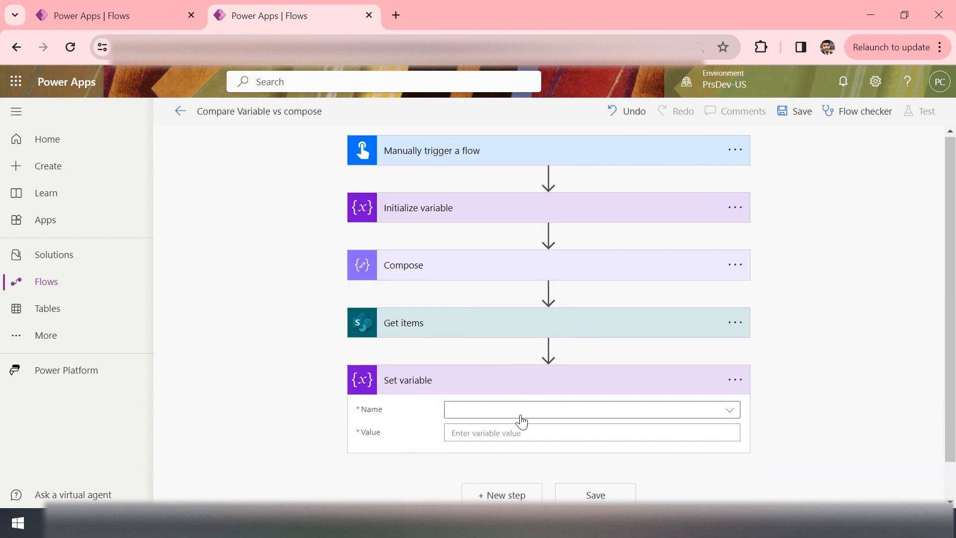
- Set the variable Var1 to the Title dynamic content from Get items, and reopen the Set variable action to check it
left_click(568, 402)
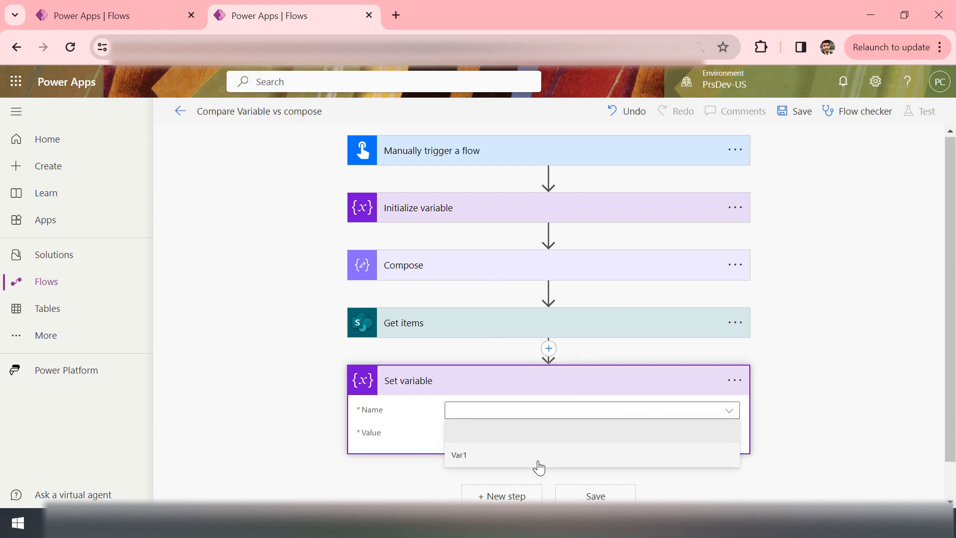
left_click(557, 456)
left_click(554, 434)
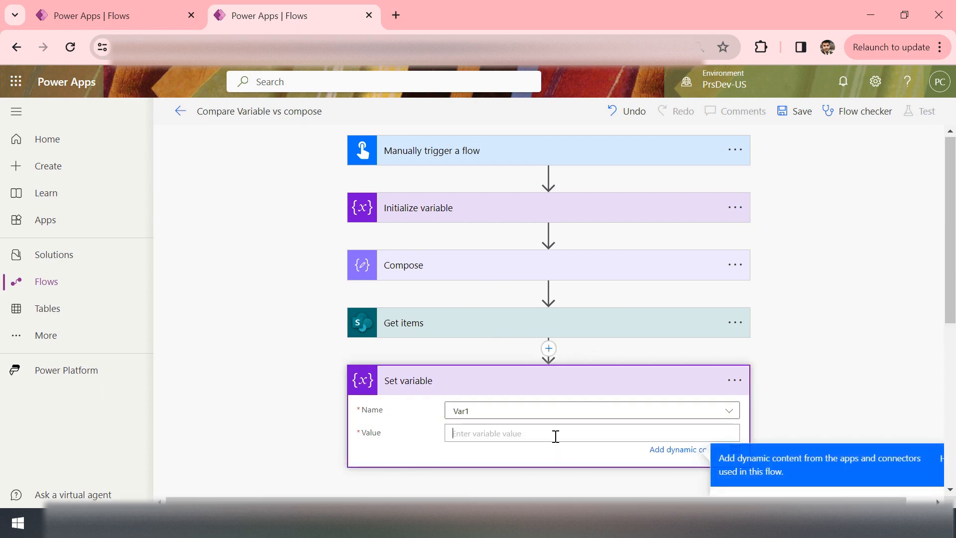
scroll(784, 479, "down", 4)
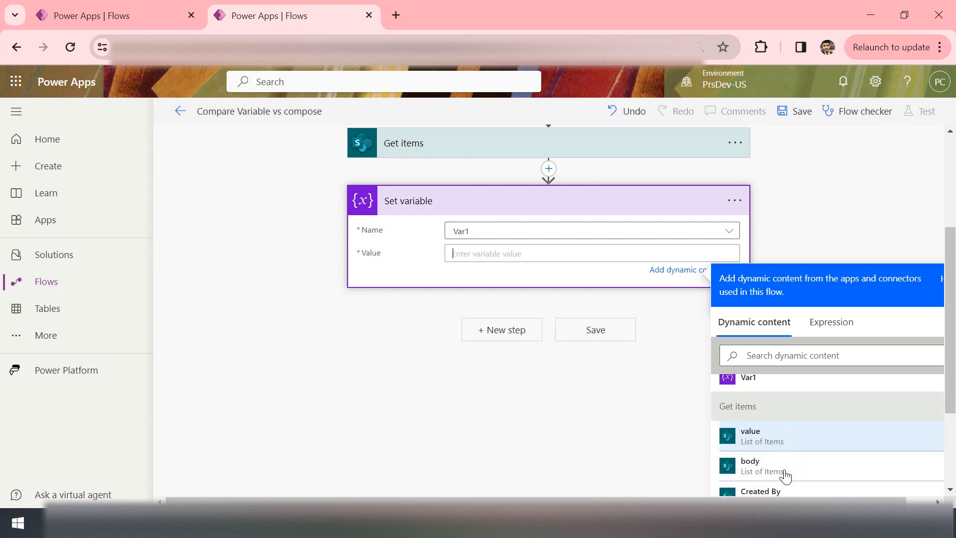
left_click(788, 355)
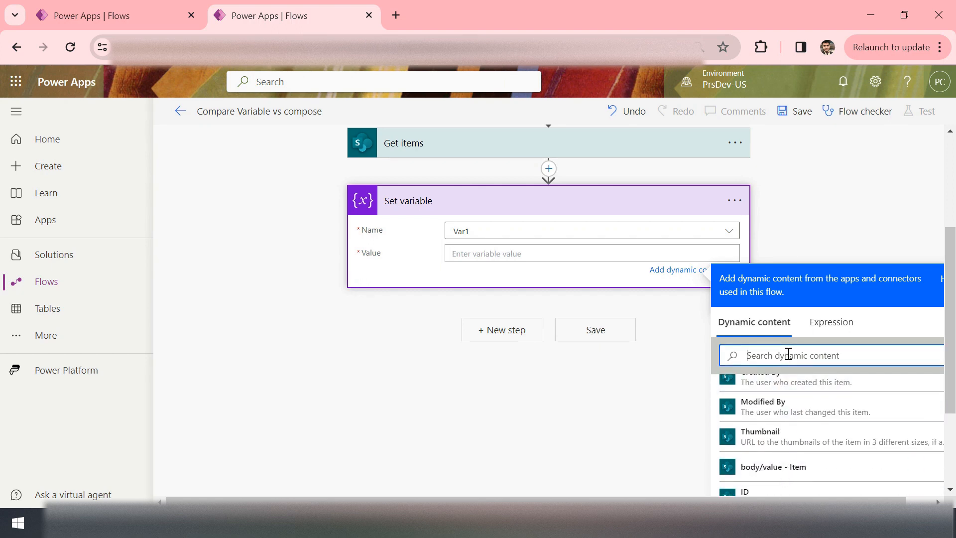
type("titl")
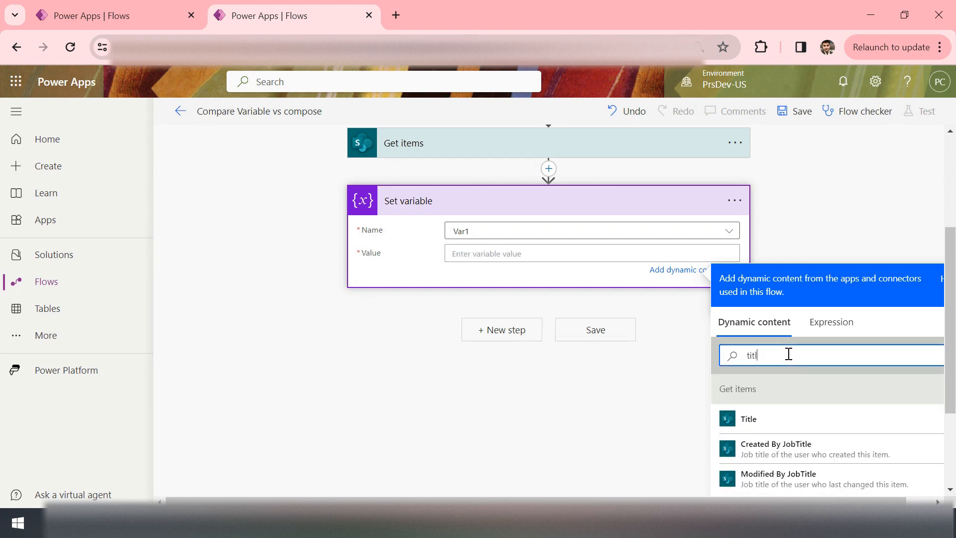
left_click(781, 425)
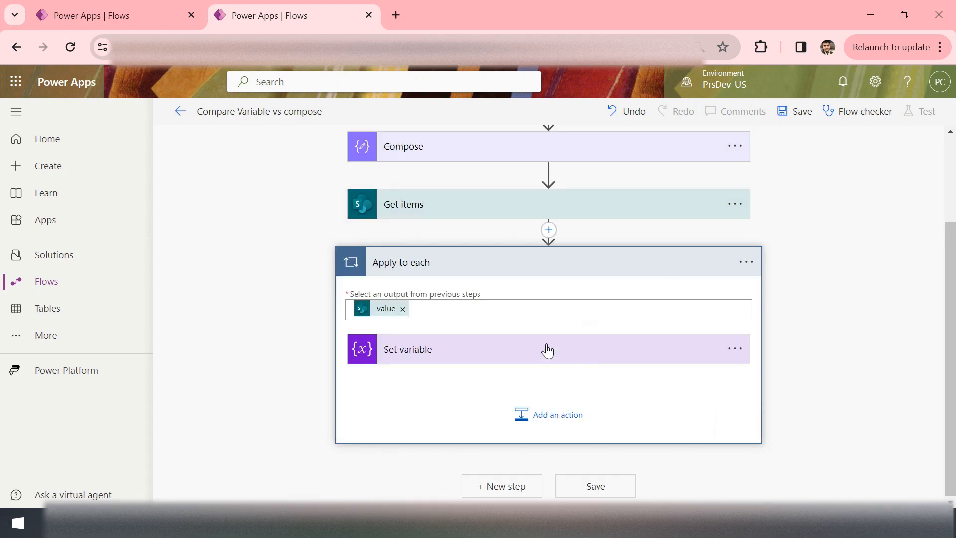
left_click(442, 356)
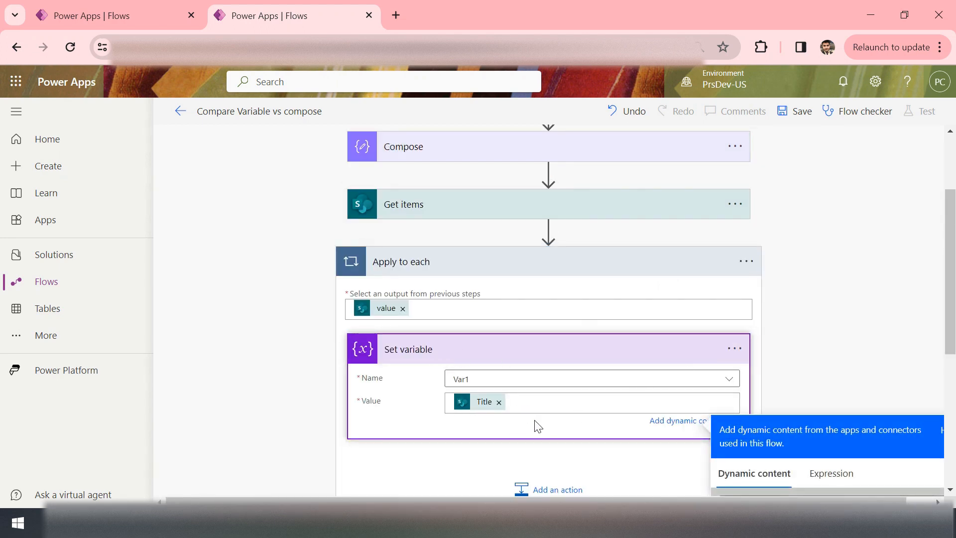
- Try to add an Initialize variable action after Set variable inside the Apply to each loop
scroll(697, 374, "down", 2)
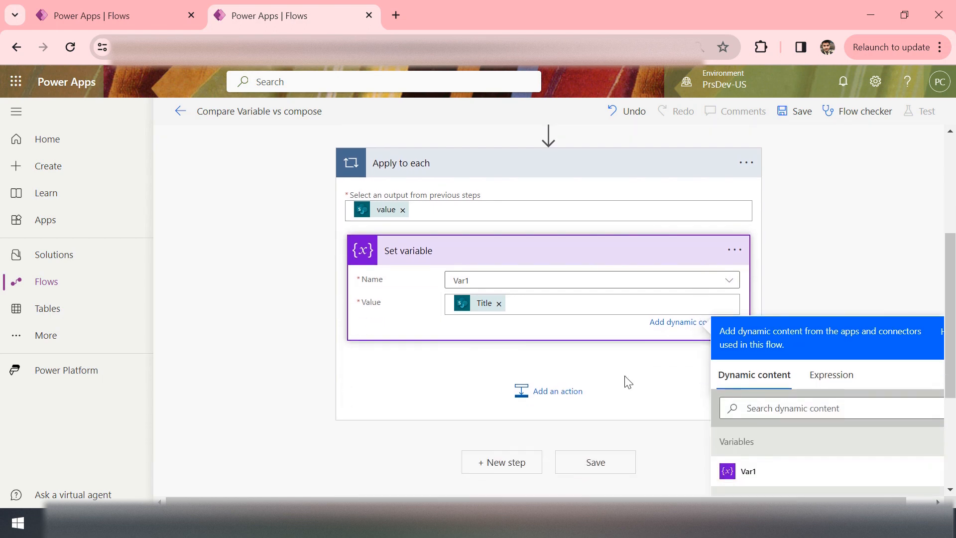
left_click(520, 400)
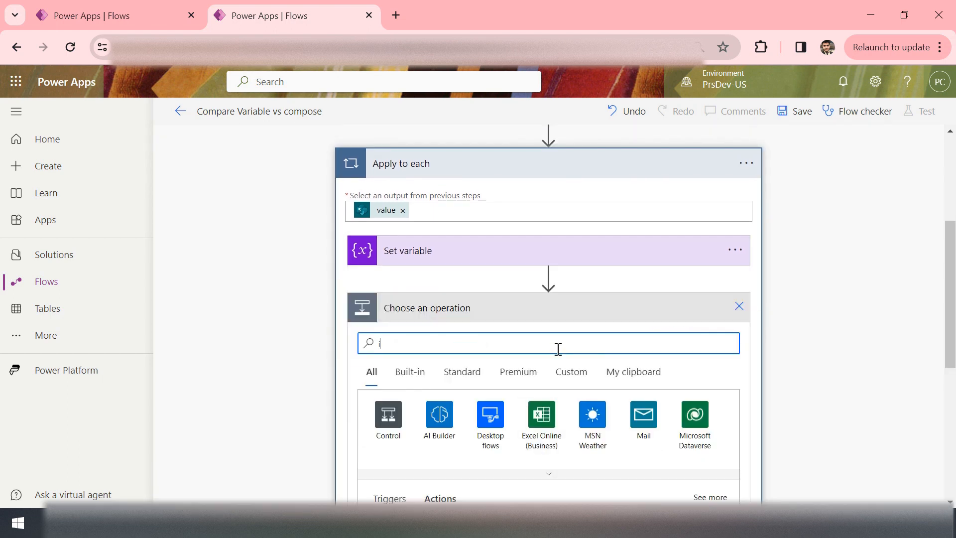
type("var")
left_click(439, 418)
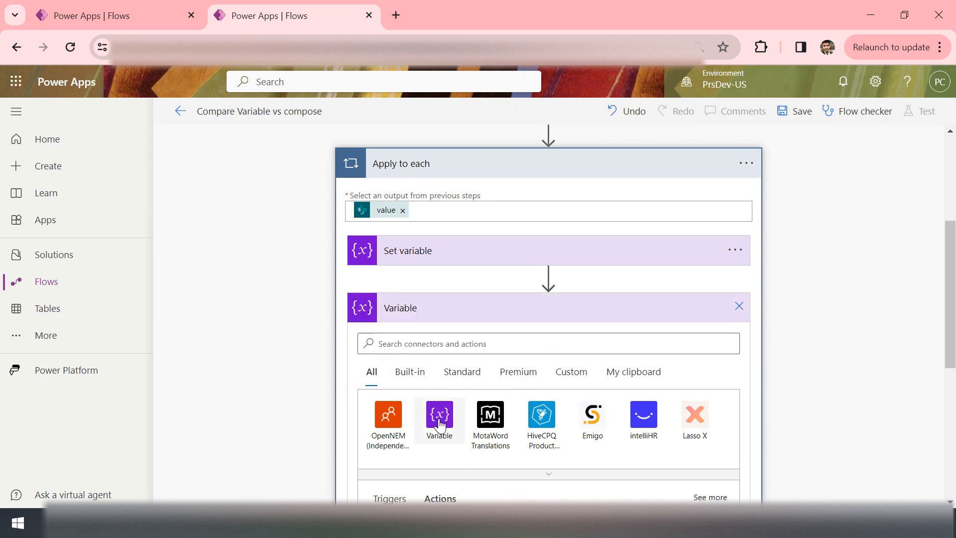
scroll(441, 424, "down", 3)
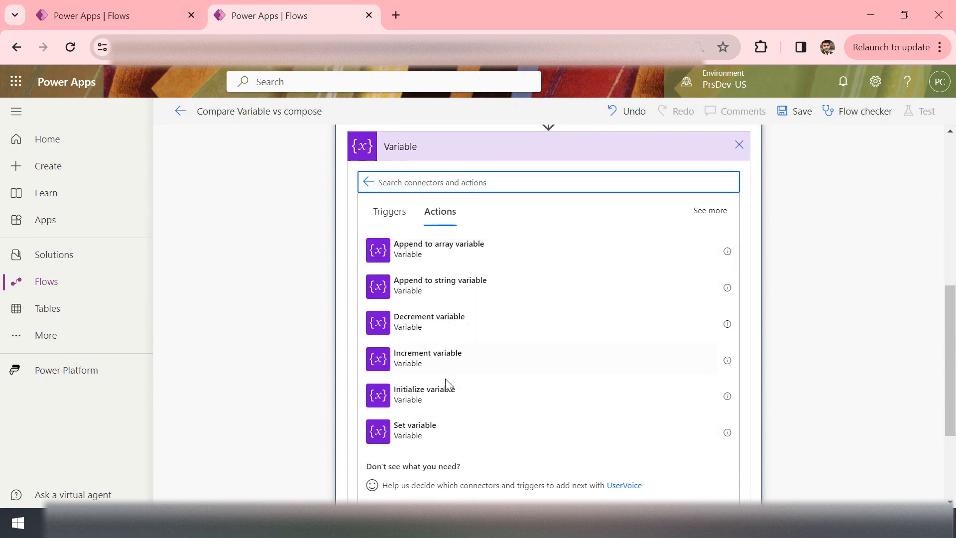
left_click(437, 397)
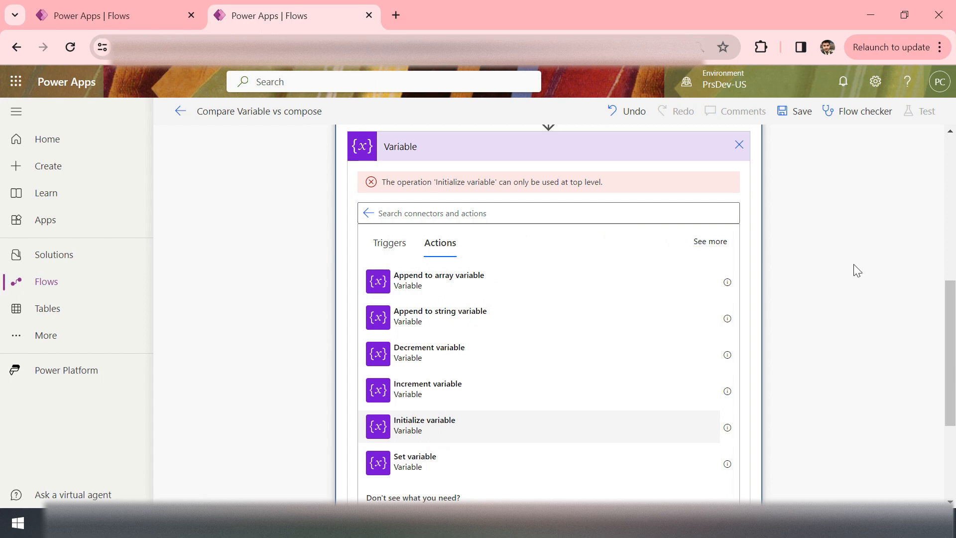
scroll(856, 270, "up", 1)
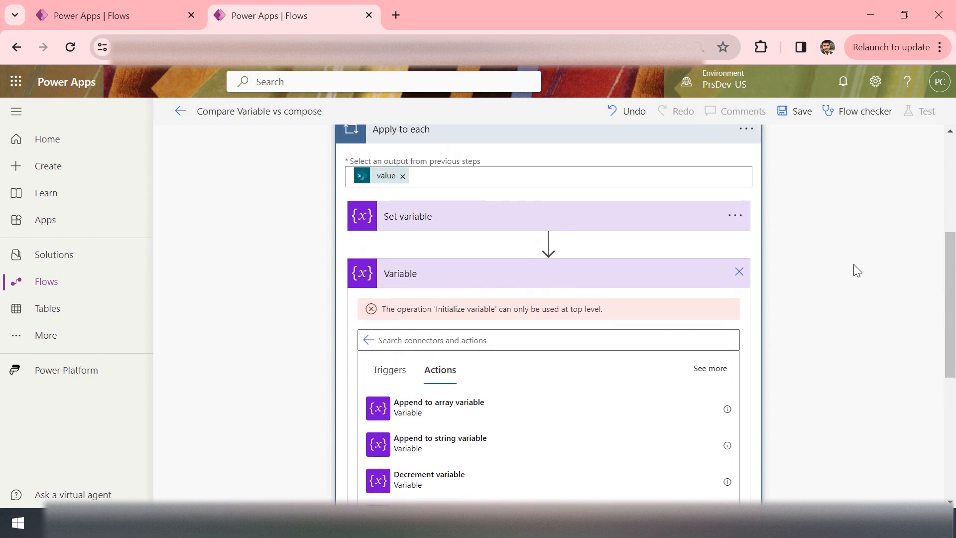
scroll(857, 270, "up", 5)
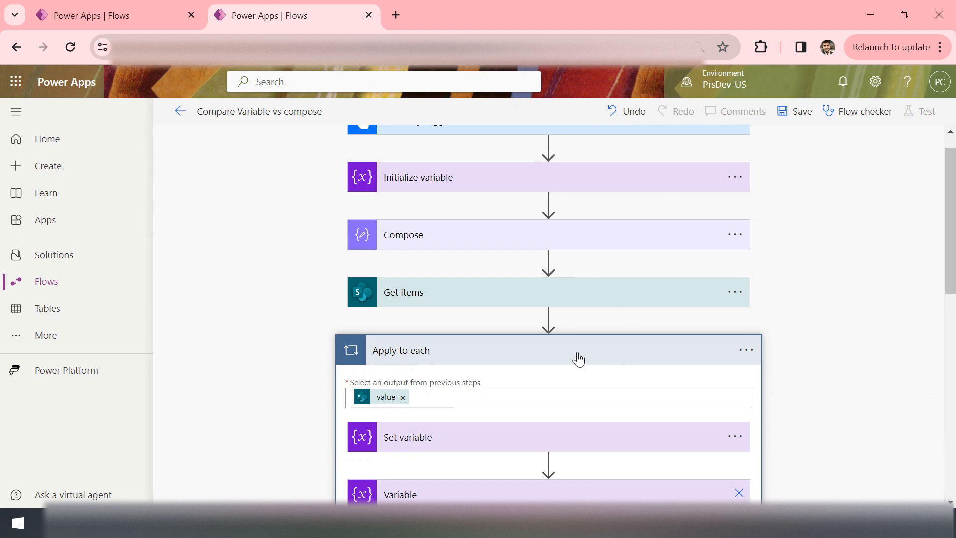
scroll(614, 311, "down", 3)
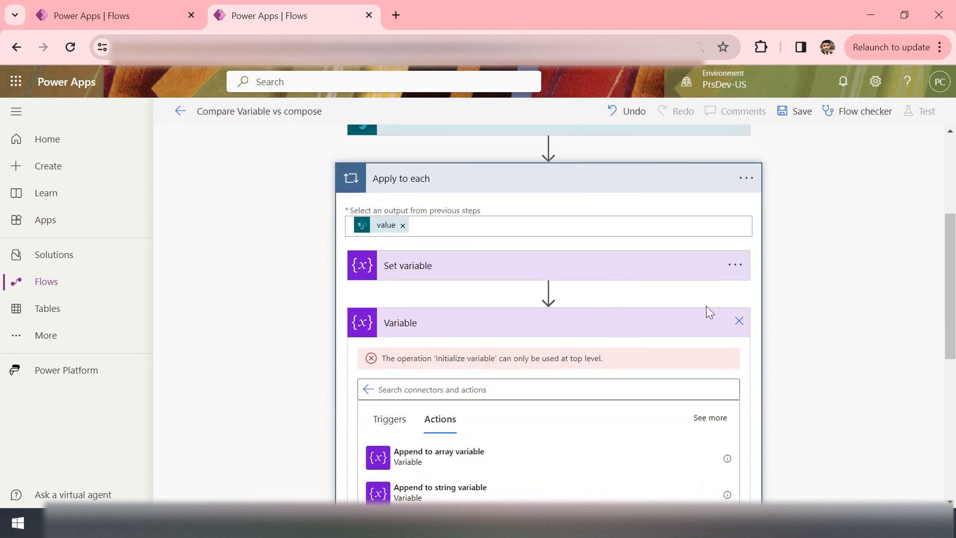
left_click(739, 321)
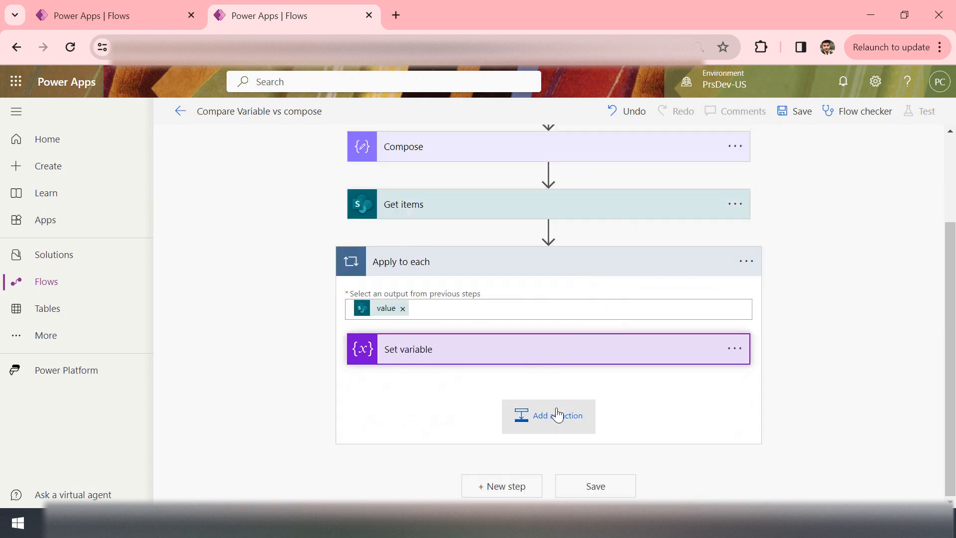
- Add a Compose action after Set variable inside the Apply to each loop
left_click(542, 416)
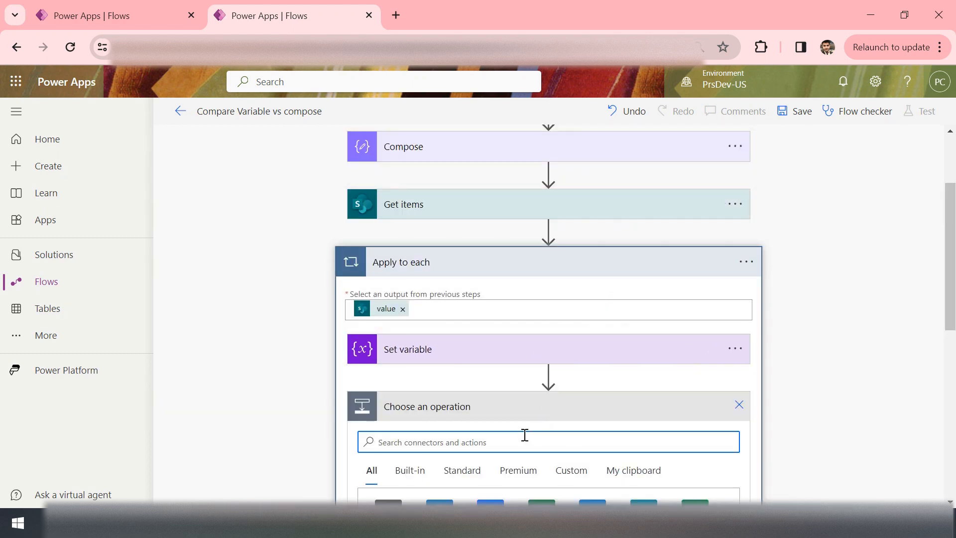
type("compose")
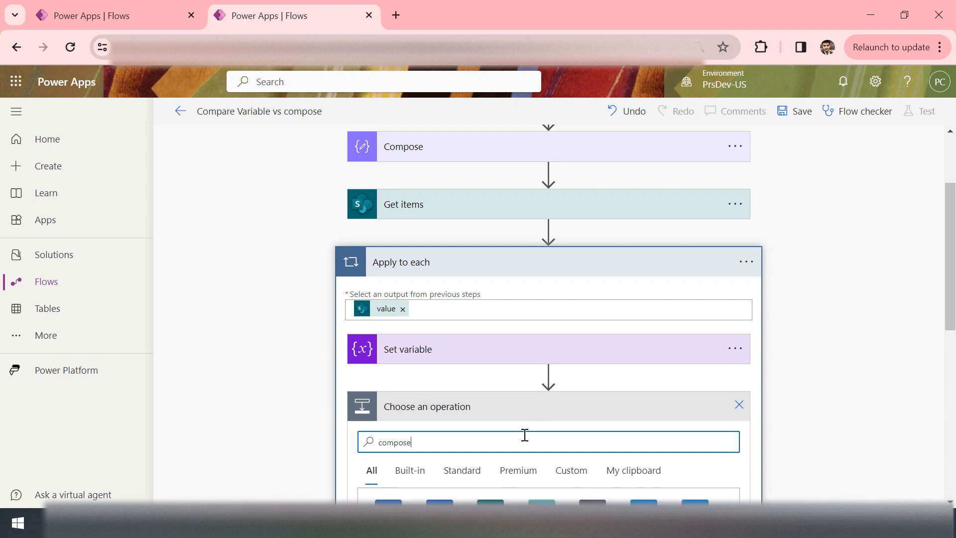
scroll(890, 396, "down", 3)
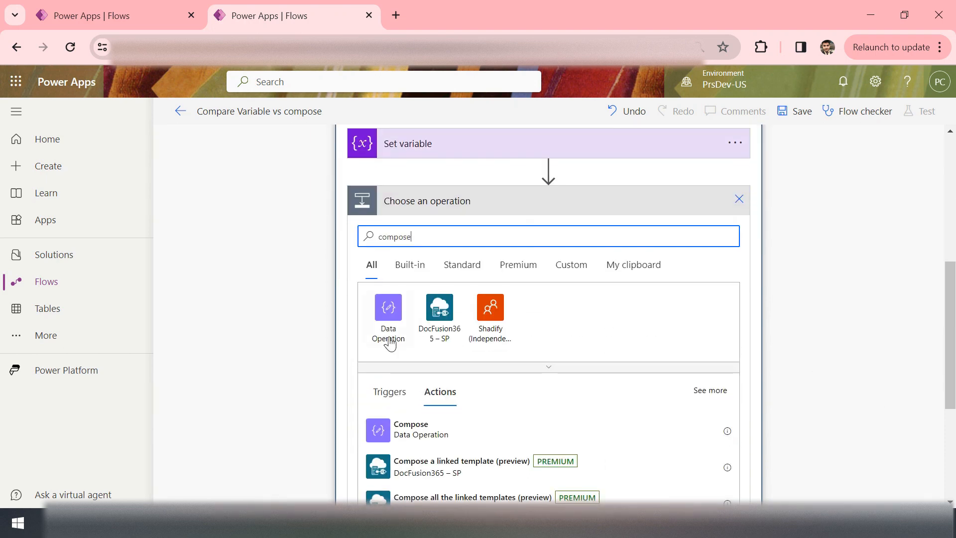
left_click(411, 441)
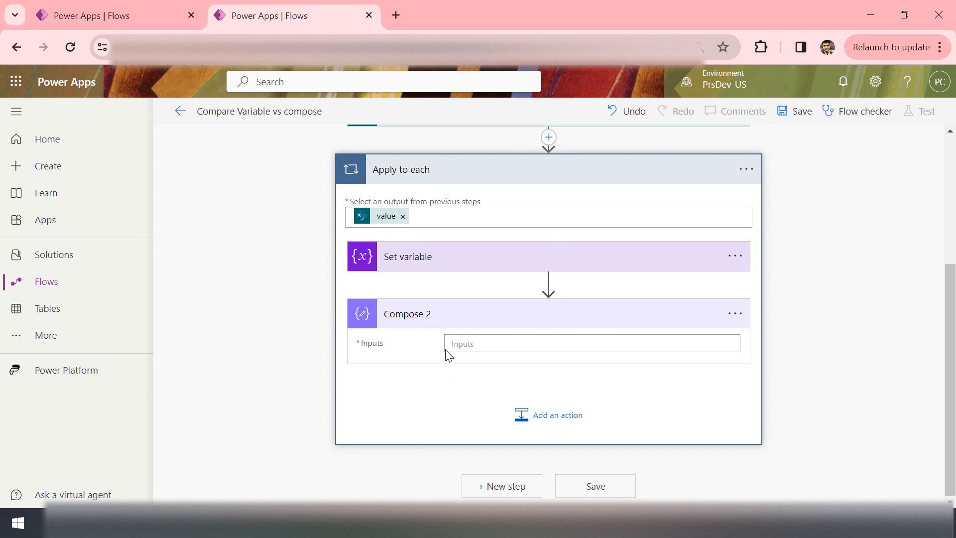
- Use the Title dynamic content from Get items as the input of the loop's Compose action, and collapse the action
left_click(790, 446)
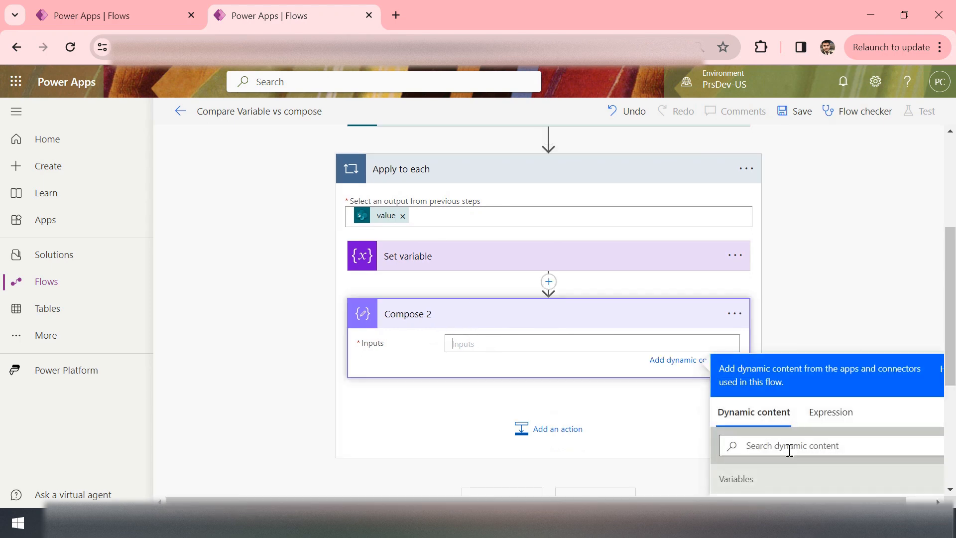
type("title")
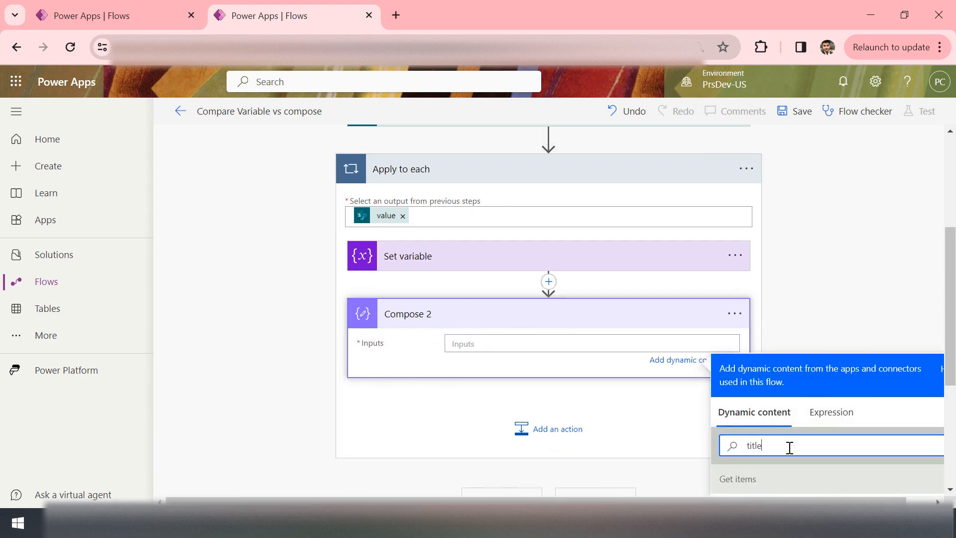
scroll(790, 447, "down", 4)
left_click(763, 324)
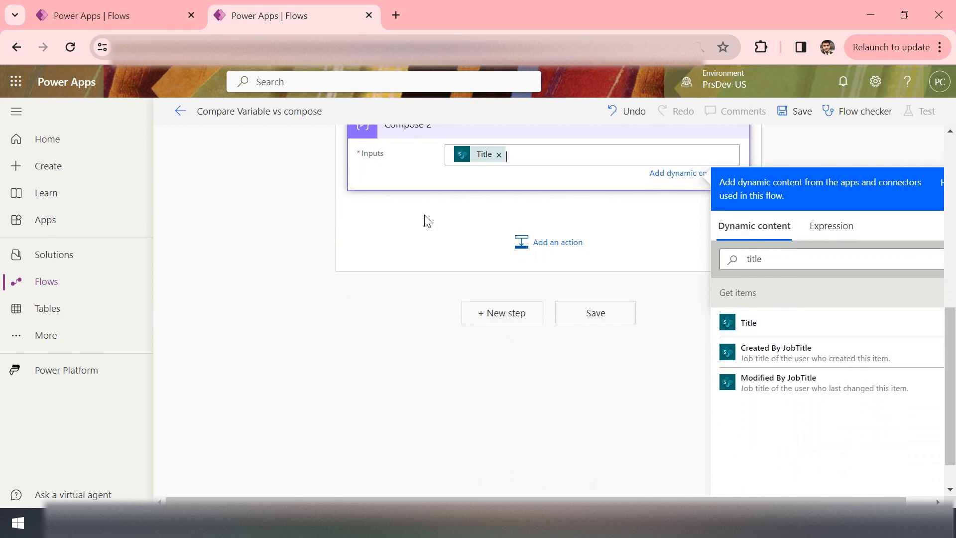
left_click(380, 264)
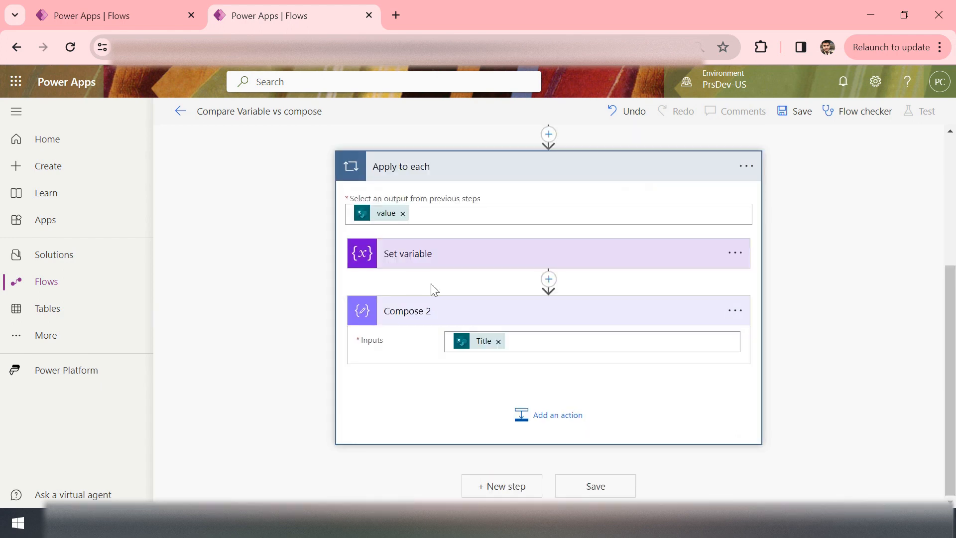
left_click(498, 312)
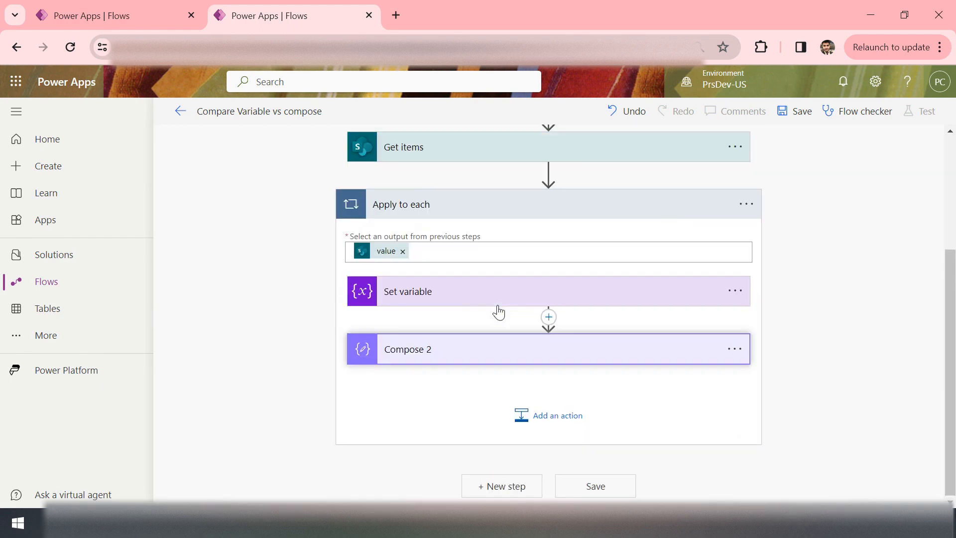
left_click(430, 355)
scroll(486, 314, "up", 3)
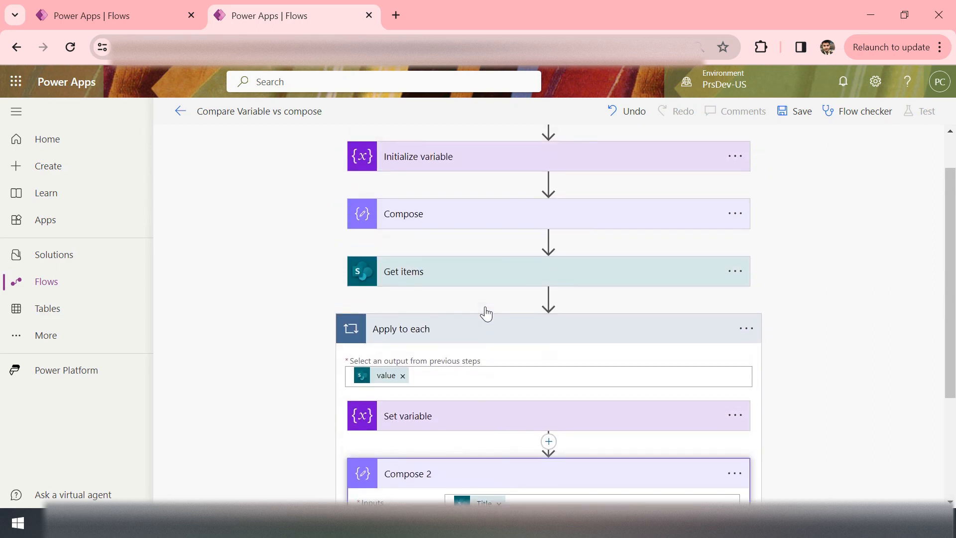
scroll(486, 314, "down", 2)
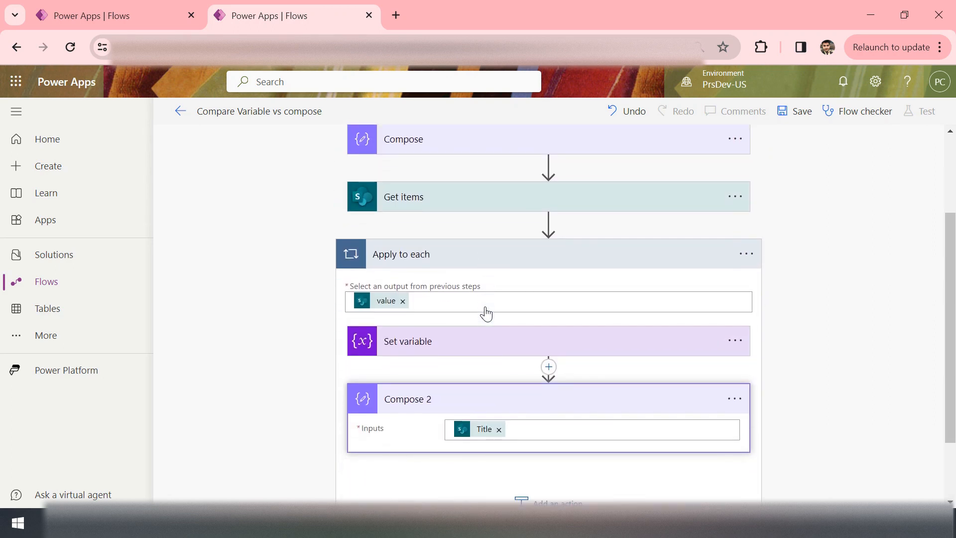
scroll(486, 314, "down", 1)
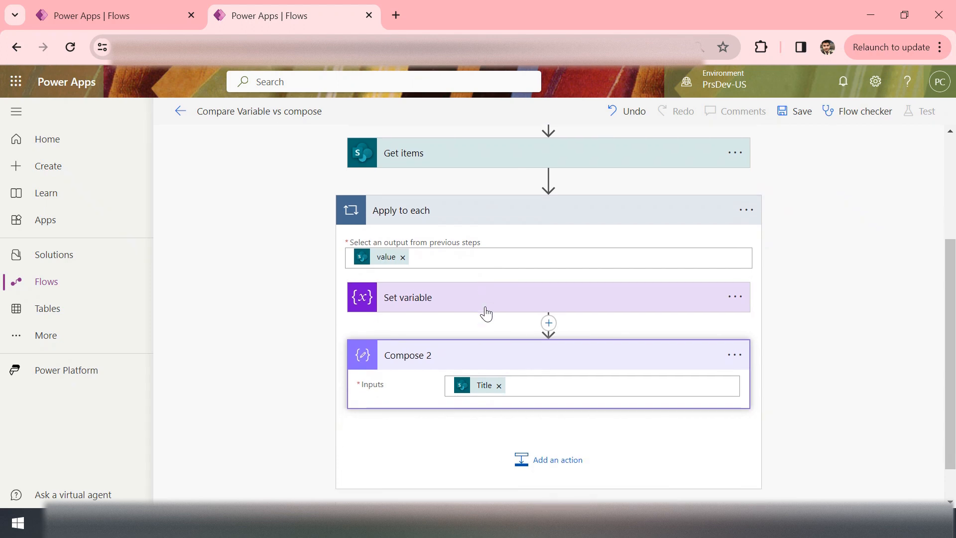
left_click(483, 359)
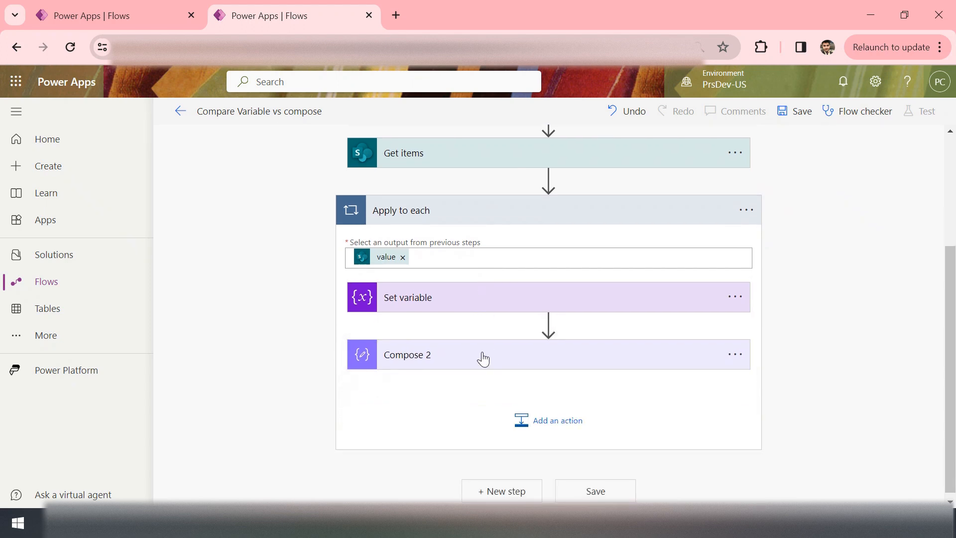
- Check the inputs of the first Compose action and of the Compose action inside the Apply to each loop
scroll(483, 358, "up", 1)
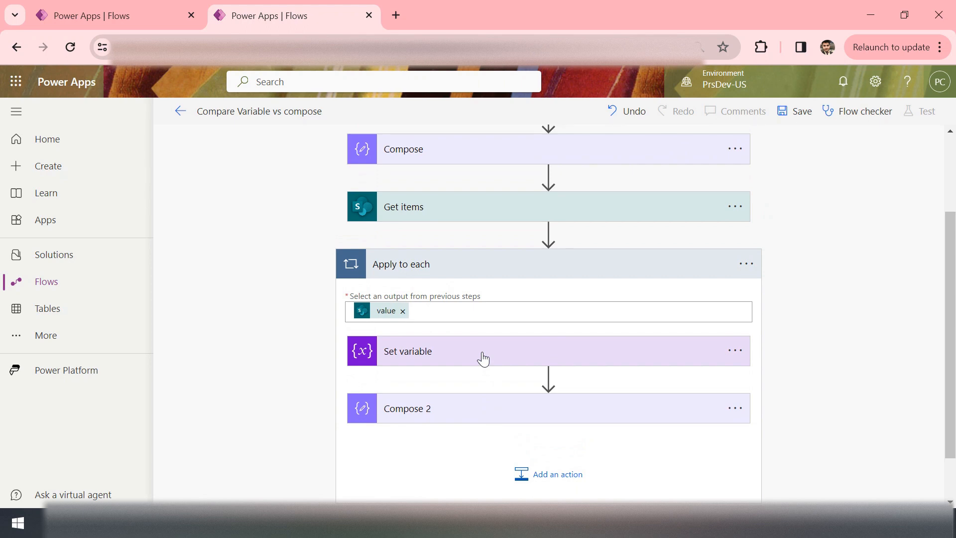
left_click(469, 155)
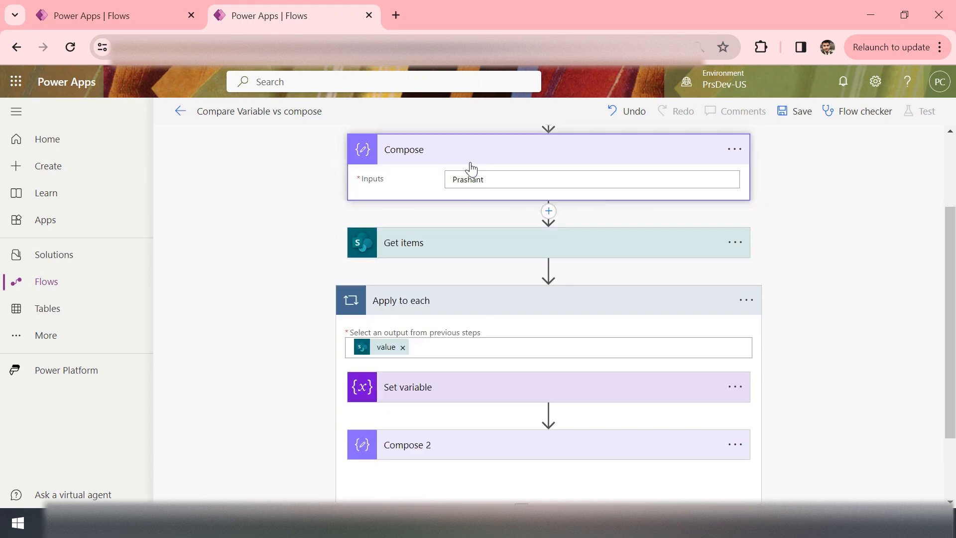
left_click(493, 151)
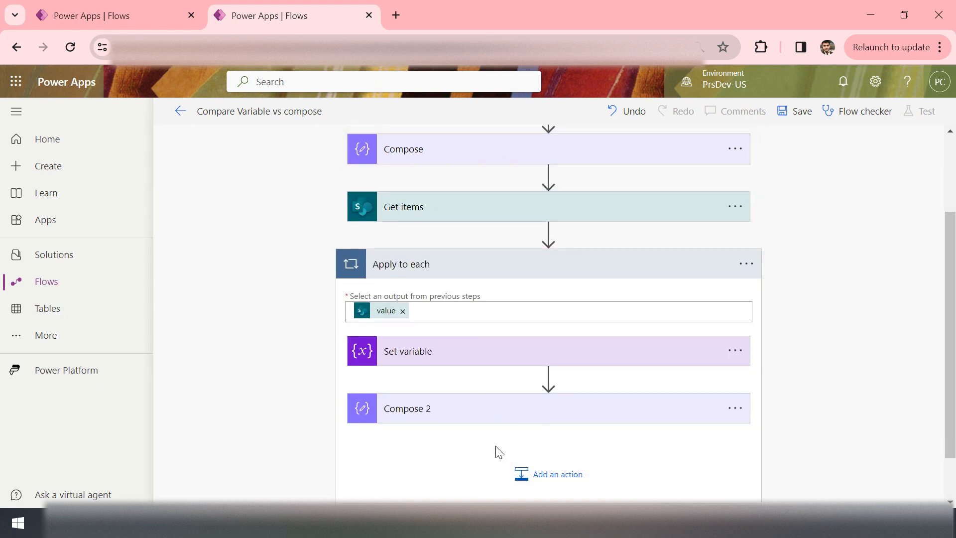
left_click(461, 417)
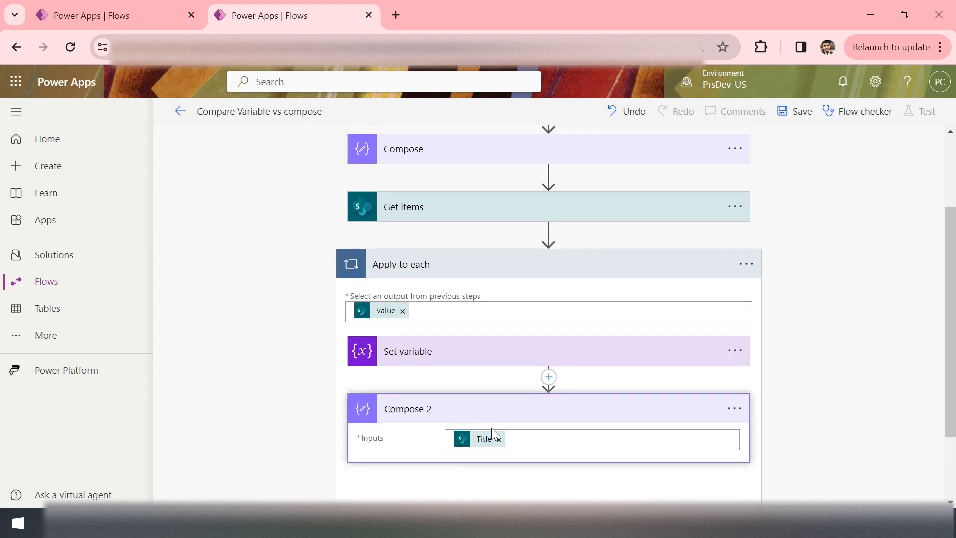
left_click(471, 418)
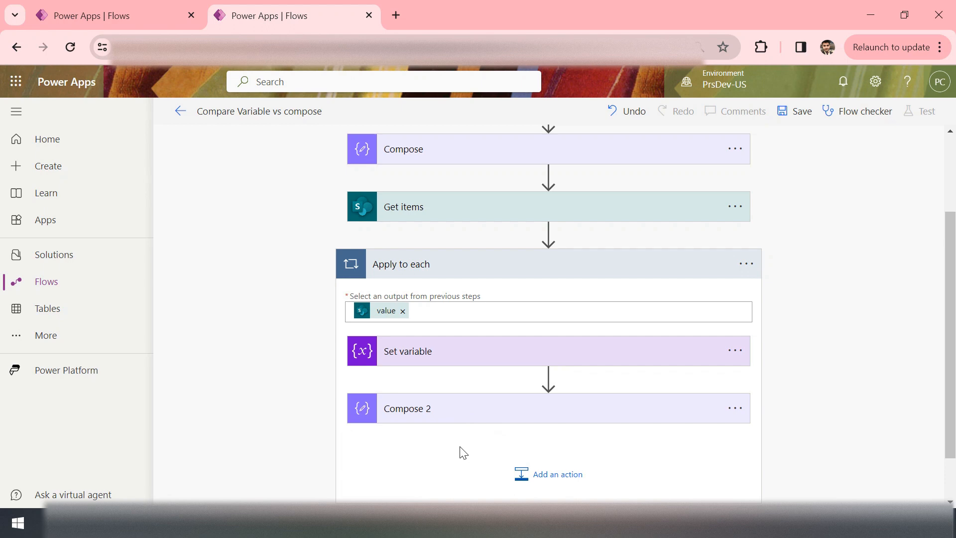
scroll(463, 452, "up", 1)
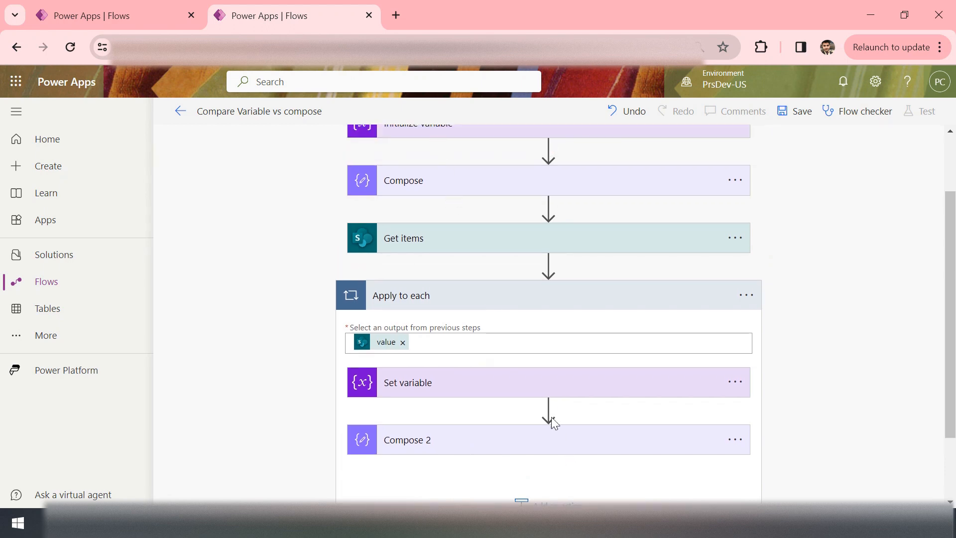
scroll(554, 412, "down", 3)
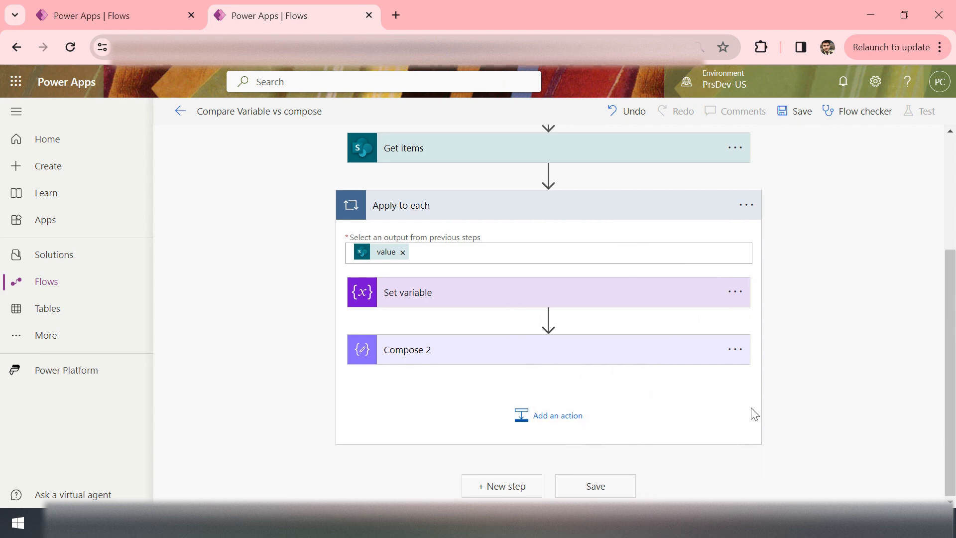
- Collapse the Apply to each loop and add an Initialize variable action after it
left_click(520, 213)
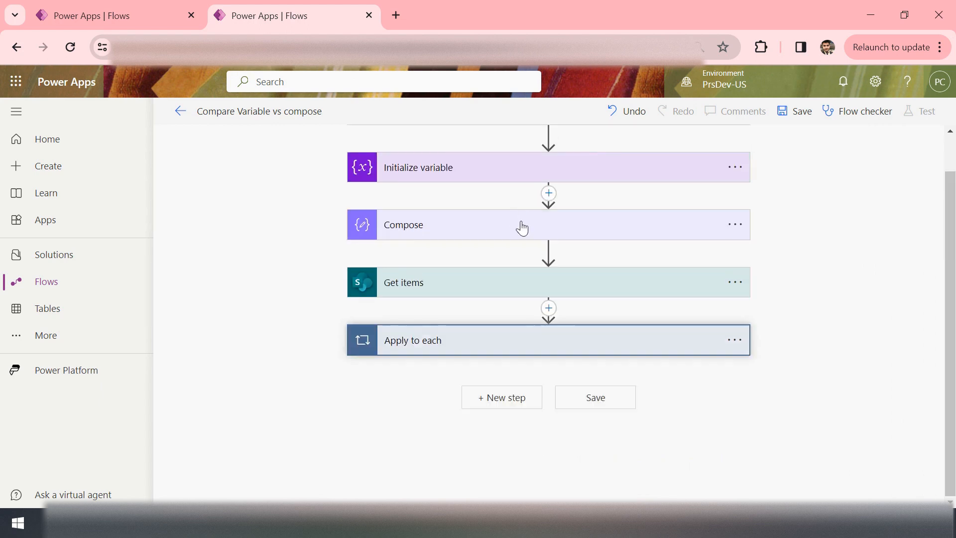
left_click(513, 412)
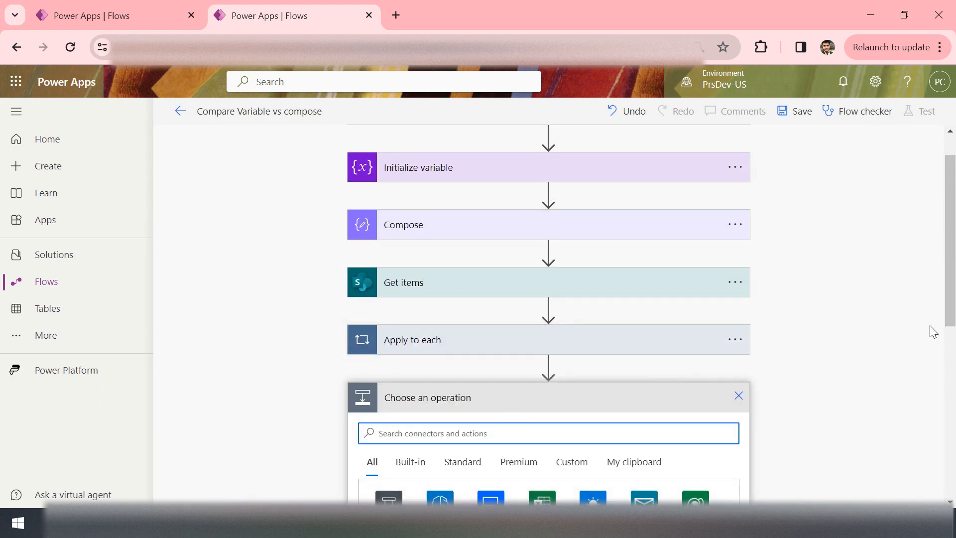
scroll(894, 329, "down", 3)
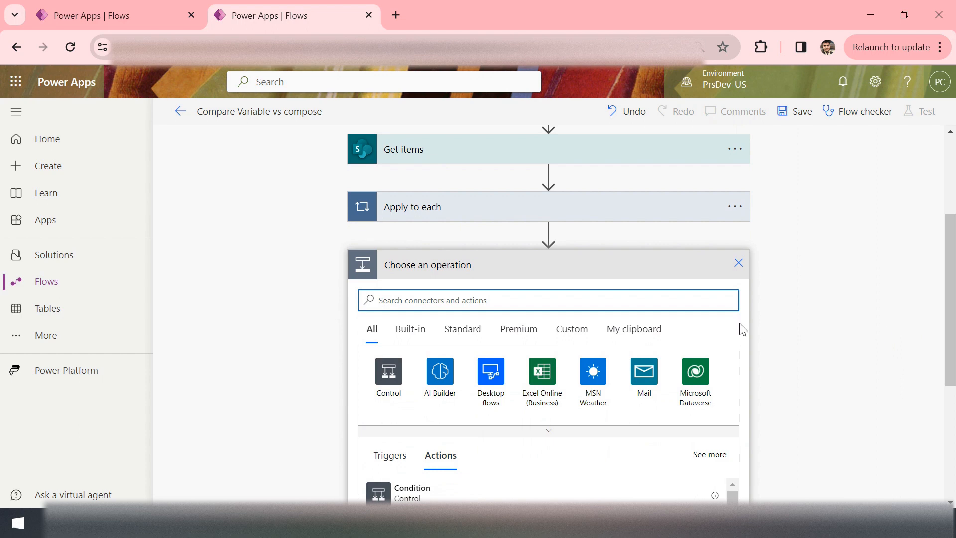
left_click(481, 310)
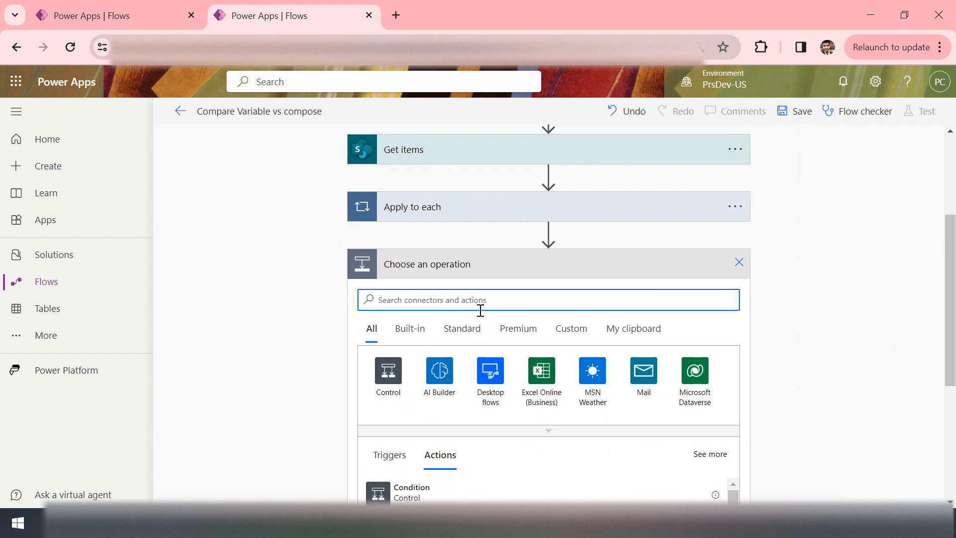
type("init")
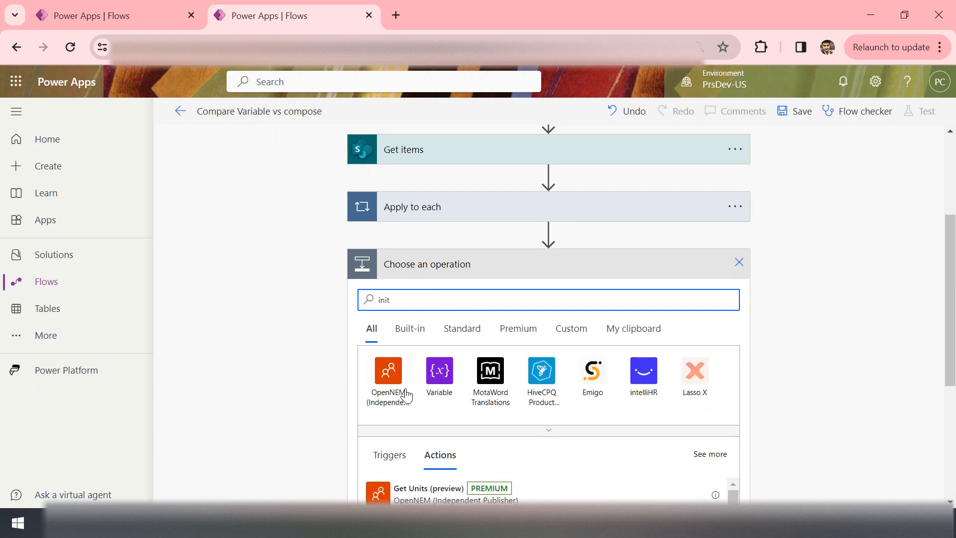
scroll(679, 410, "down", 4)
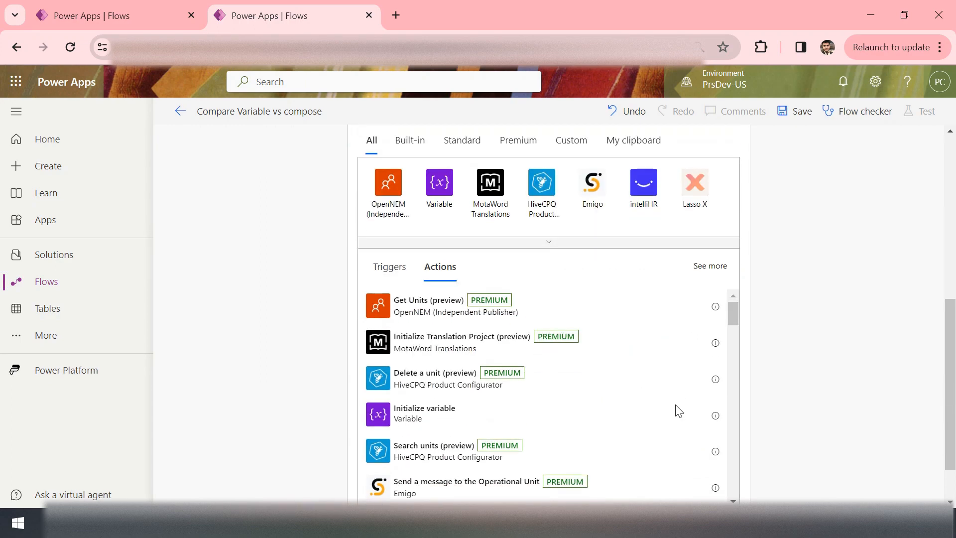
left_click(406, 417)
- Name the new variable Var2 and set its type to String
left_click(488, 377)
type("Var2")
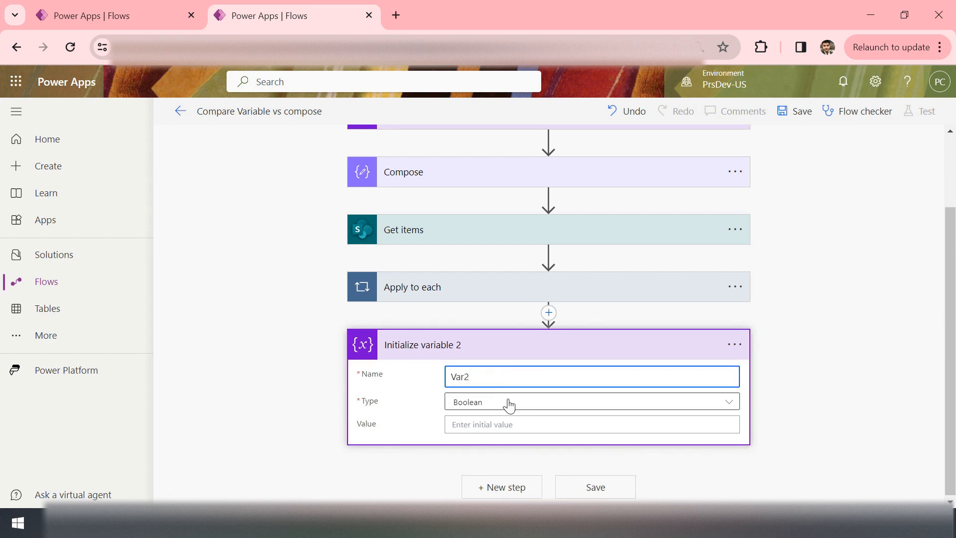
left_click(490, 404)
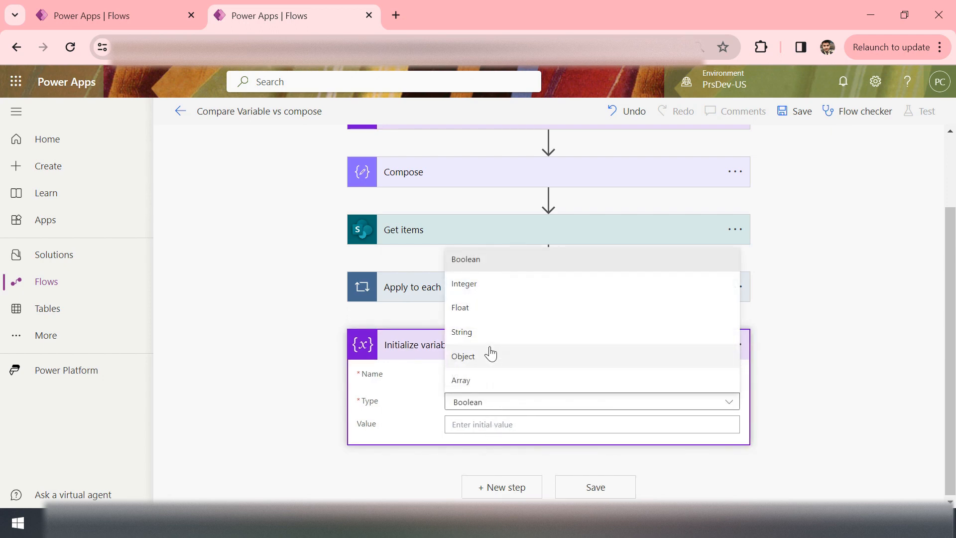
left_click(489, 334)
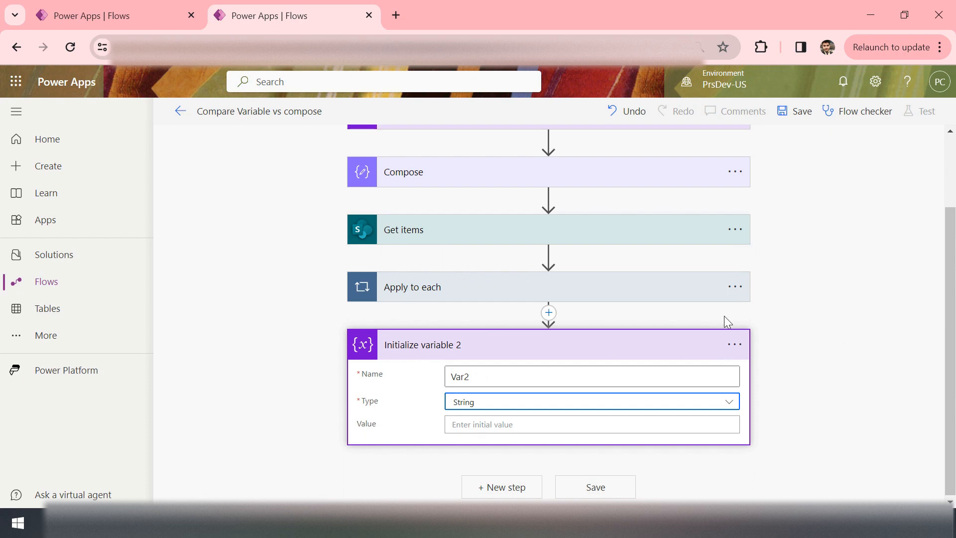
- Review the Set variable and Compose 2 settings inside the Apply to each loop, and collapse the loop and the Var2 action
left_click(642, 298)
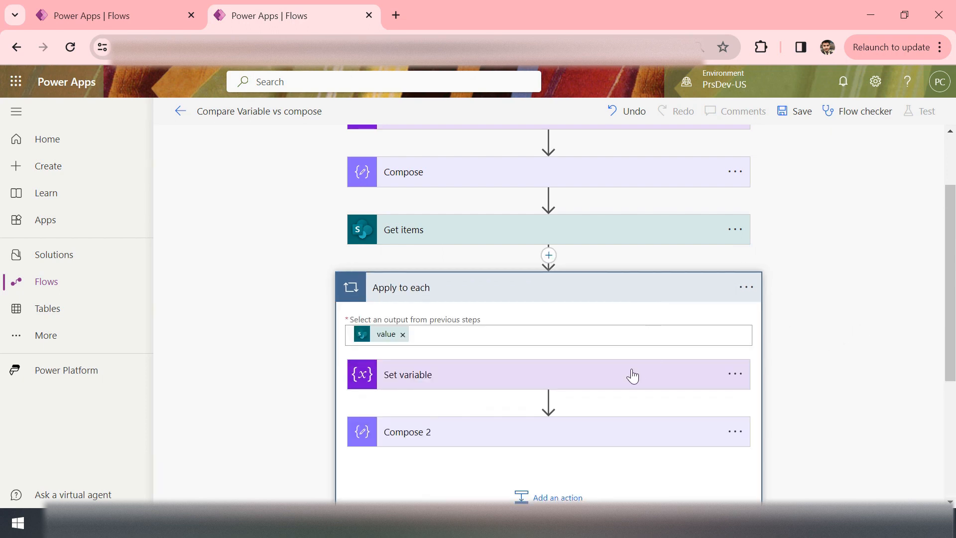
left_click(630, 376)
scroll(772, 363, "down", 2)
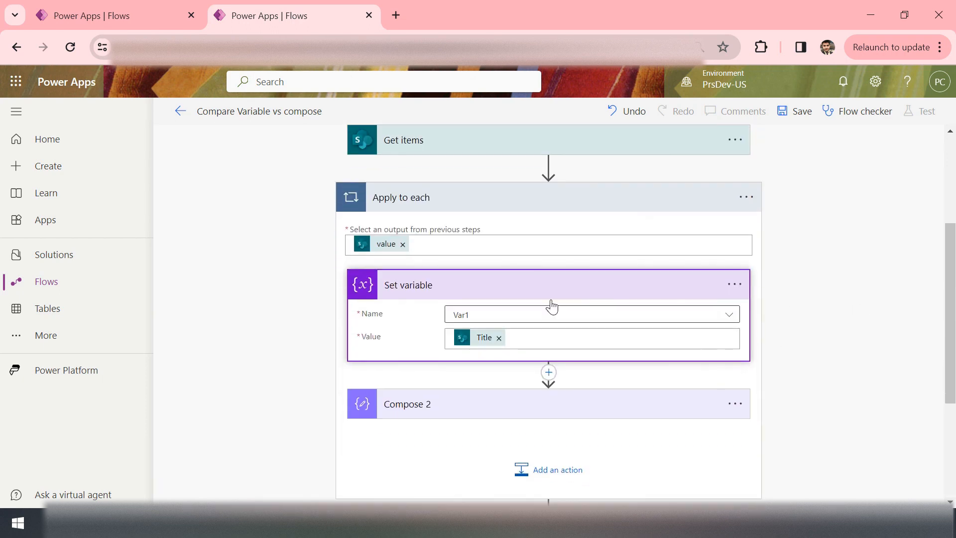
left_click(508, 397)
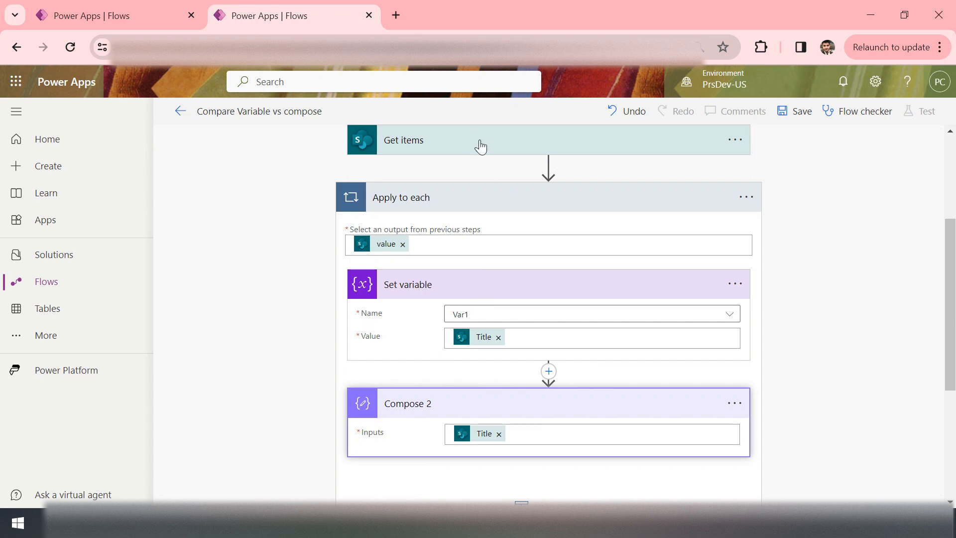
left_click(501, 200)
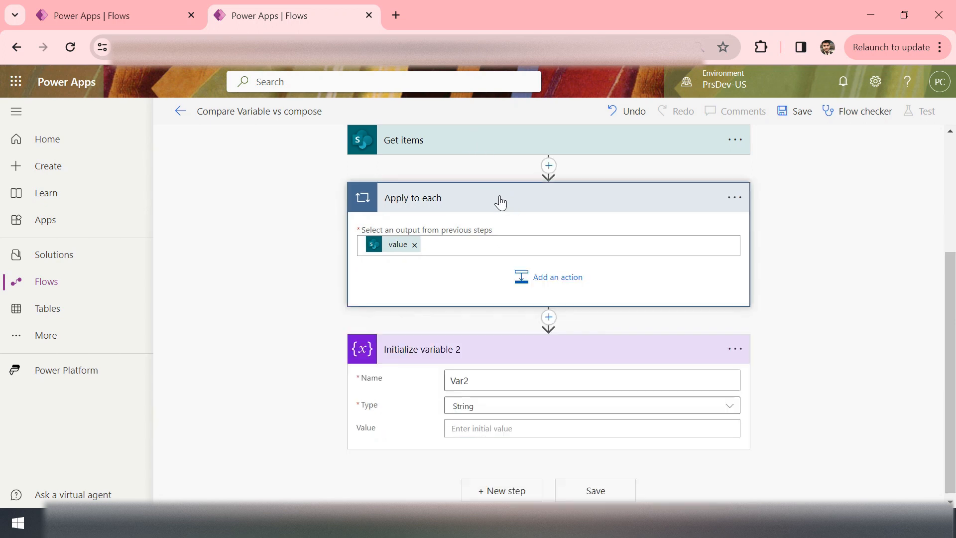
left_click(533, 352)
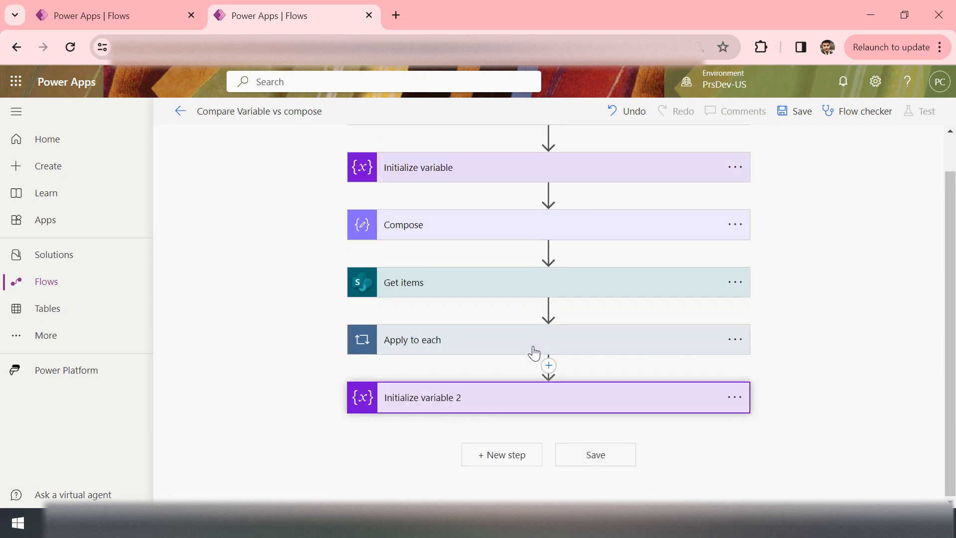
- Examine which variables and Compose outputs the dynamic content offers for Var2's initial value
left_click(513, 402)
left_click(529, 424)
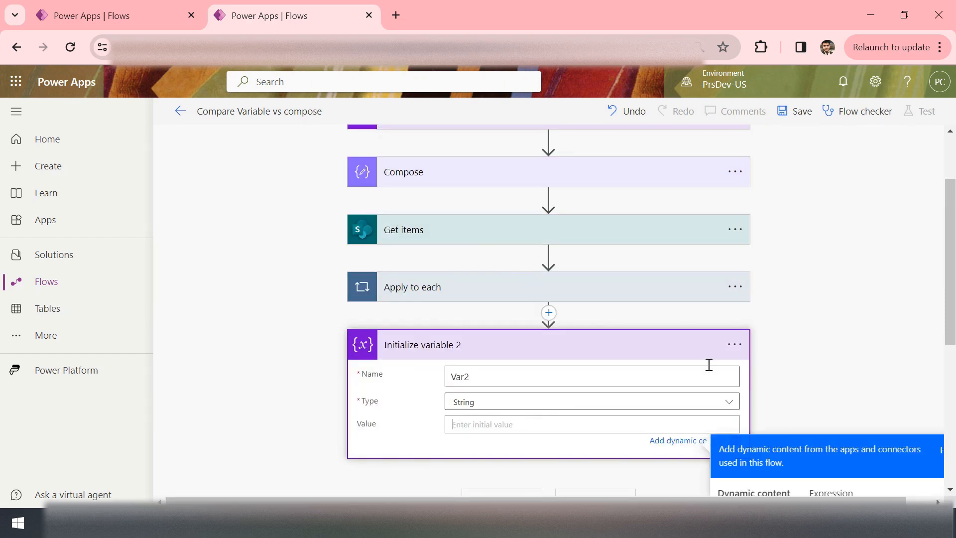
scroll(847, 331, "down", 5)
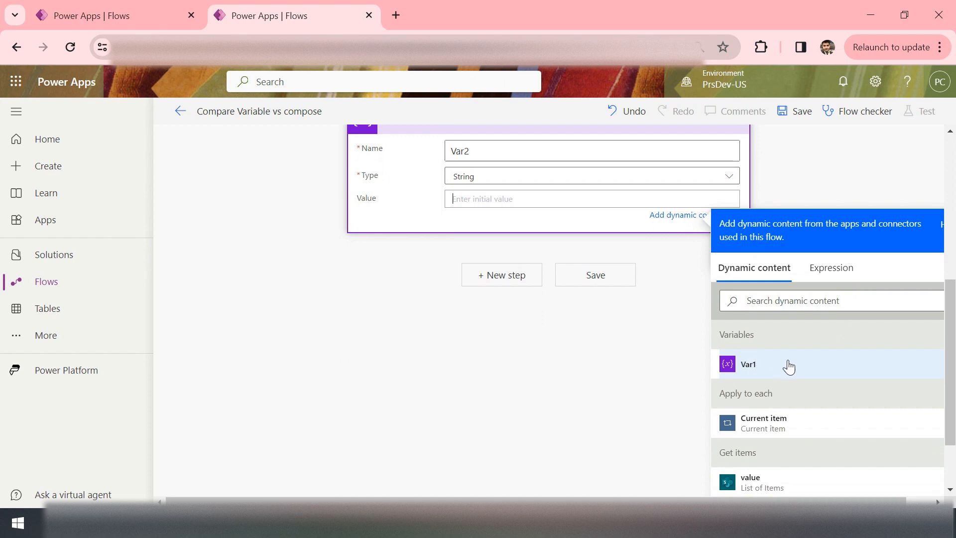
scroll(815, 408, "down", 1)
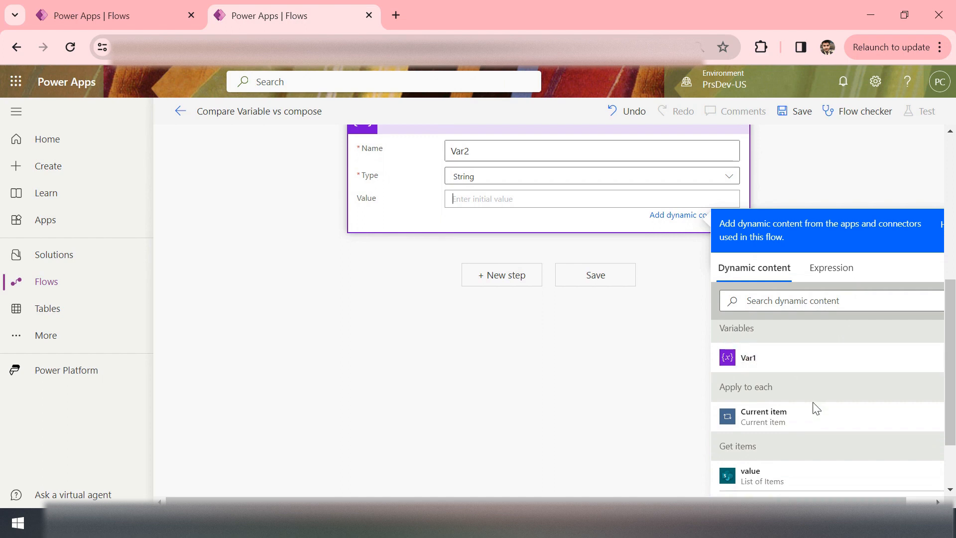
scroll(816, 407, "down", 15)
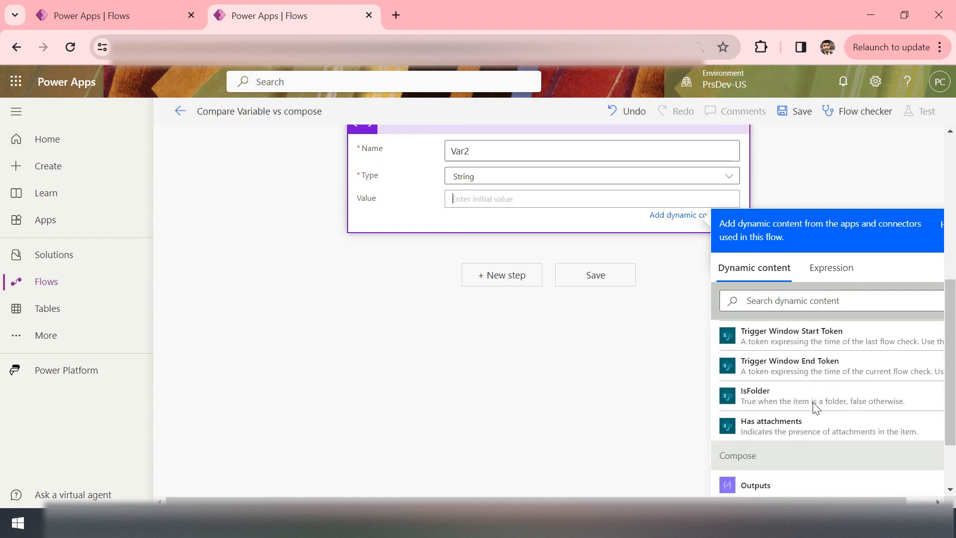
scroll(814, 405, "down", 3)
scroll(812, 401, "up", 4)
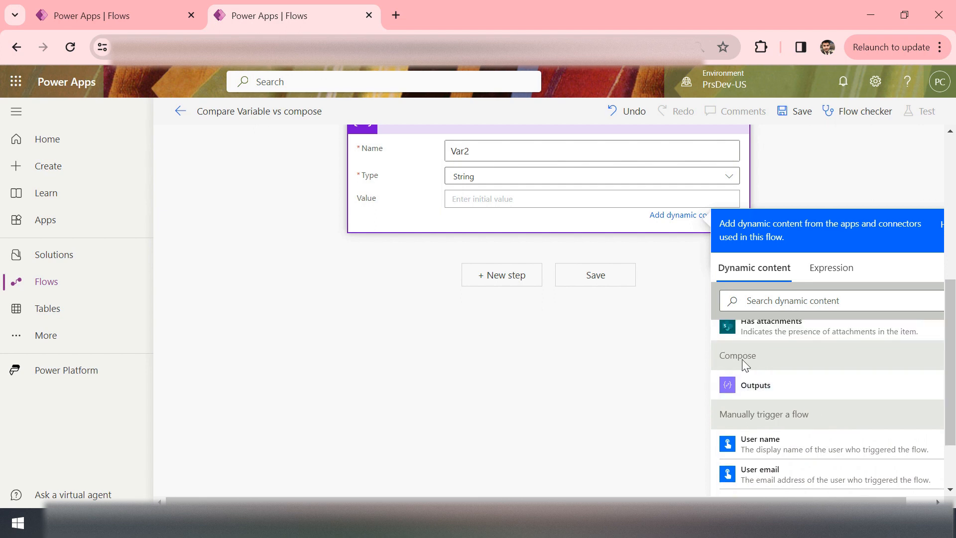
scroll(613, 287, "up", 6)
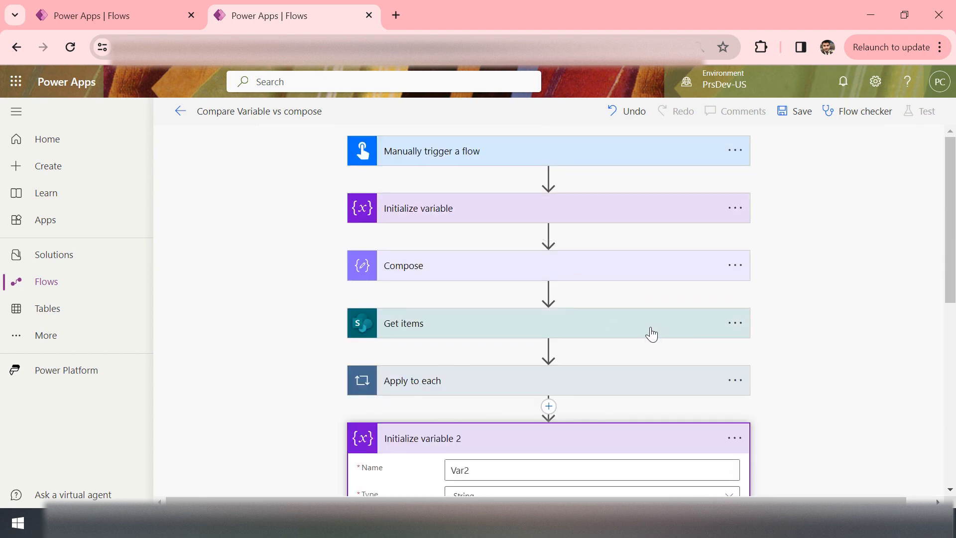
scroll(650, 333, "down", 8)
scroll(649, 331, "up", 4)
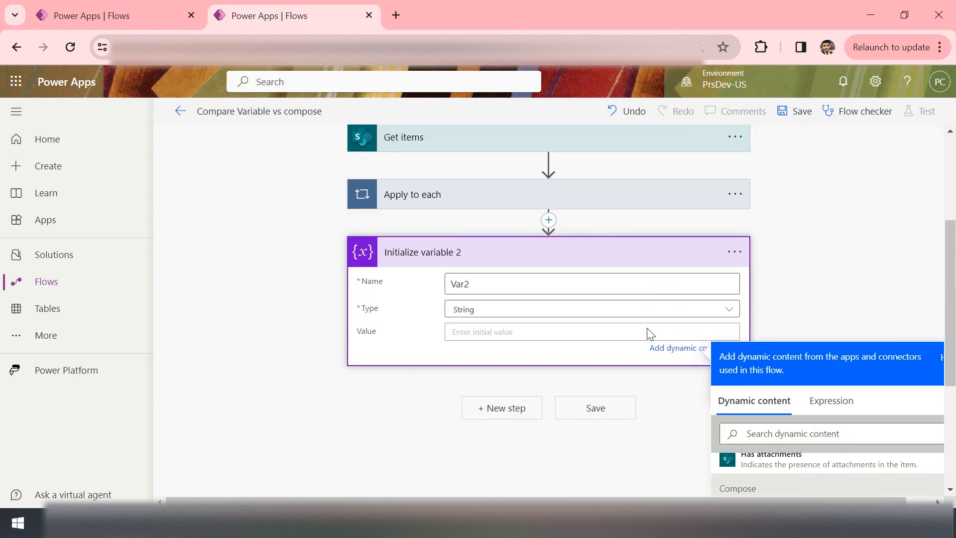
- Expand the Apply to each loop and compare its Set variable and Compose 2 actions with the dynamic content offered for Var2's value
left_click(483, 200)
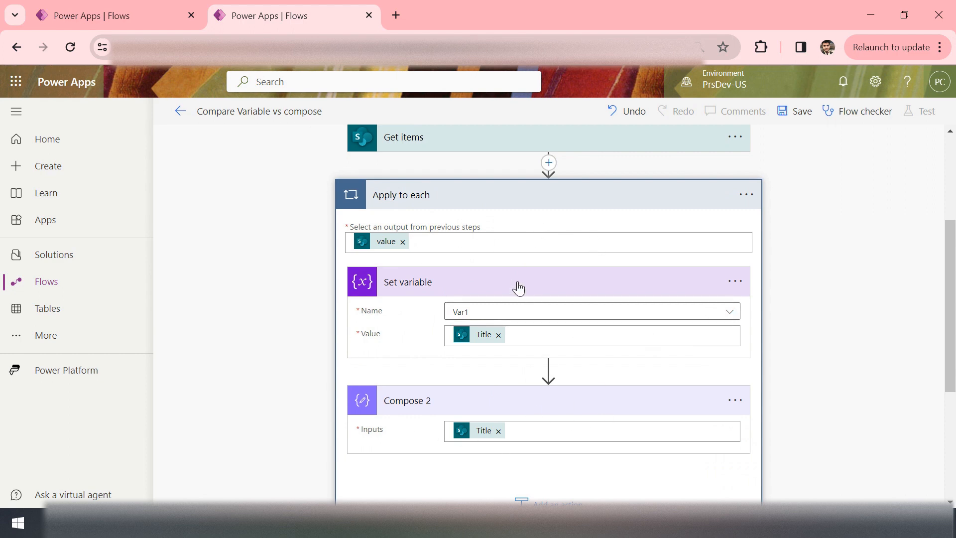
scroll(517, 288, "down", 5)
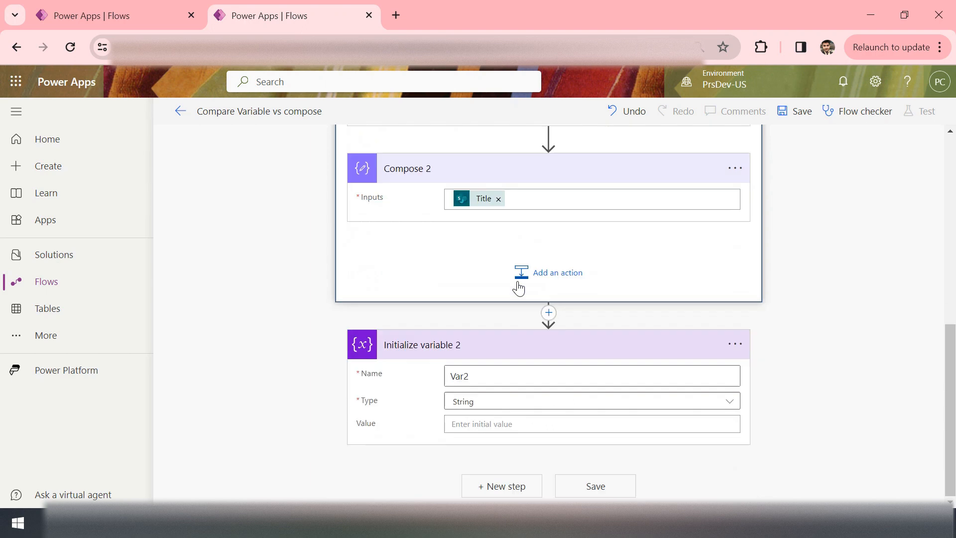
left_click(496, 423)
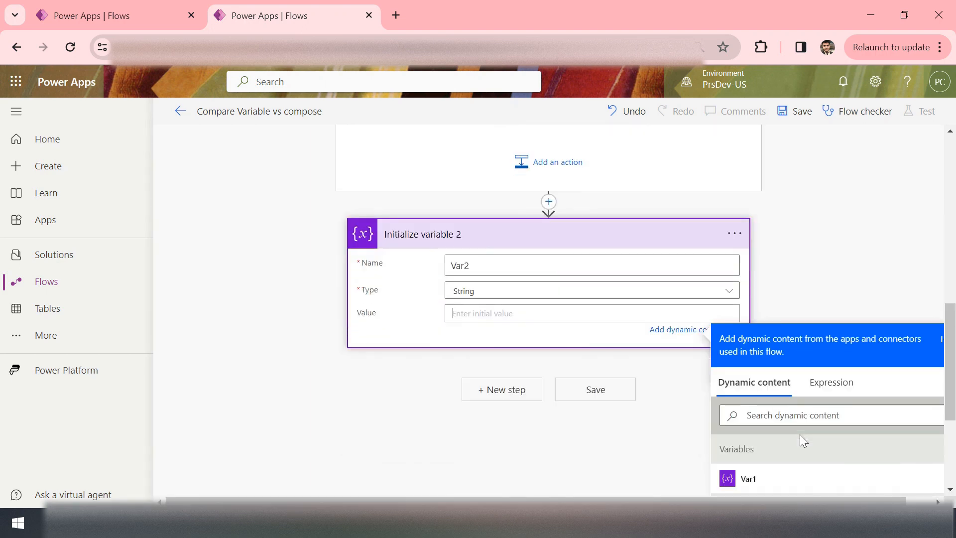
scroll(799, 232, "up", 1)
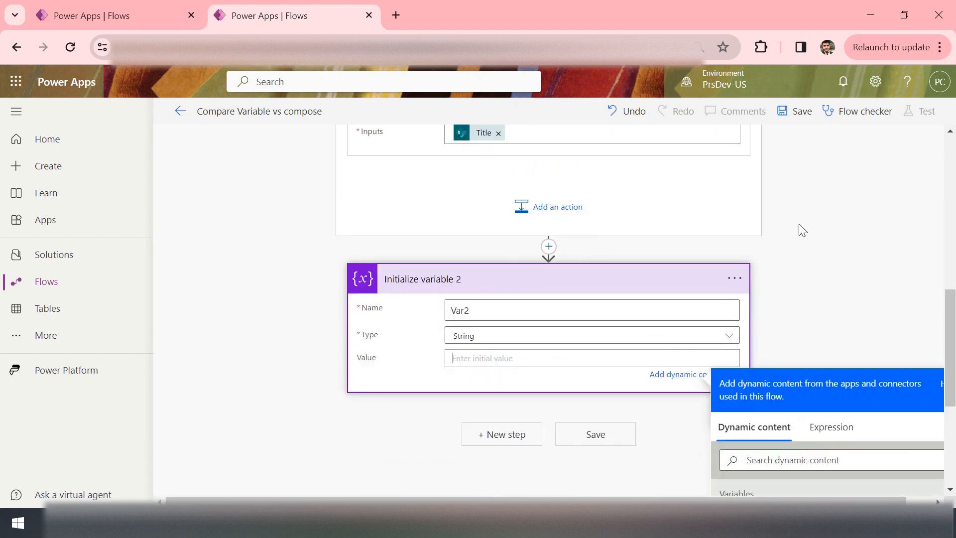
scroll(800, 229, "up", 1)
scroll(841, 279, "up", 3)
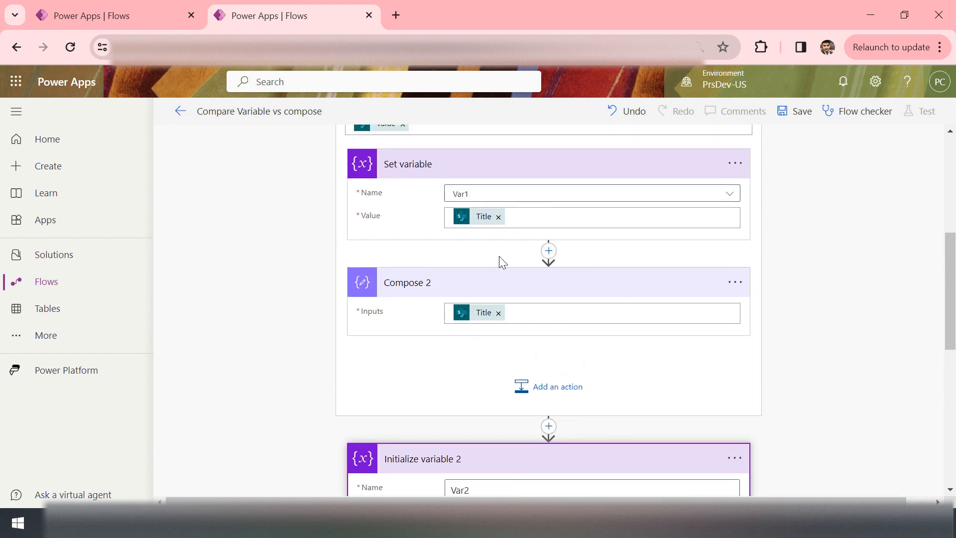
scroll(571, 214, "up", 2)
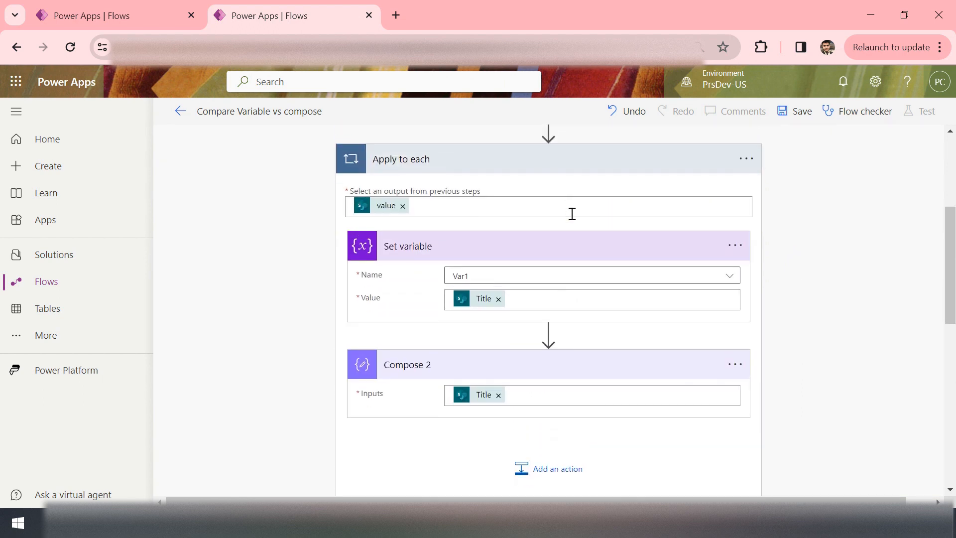
scroll(572, 213, "down", 6)
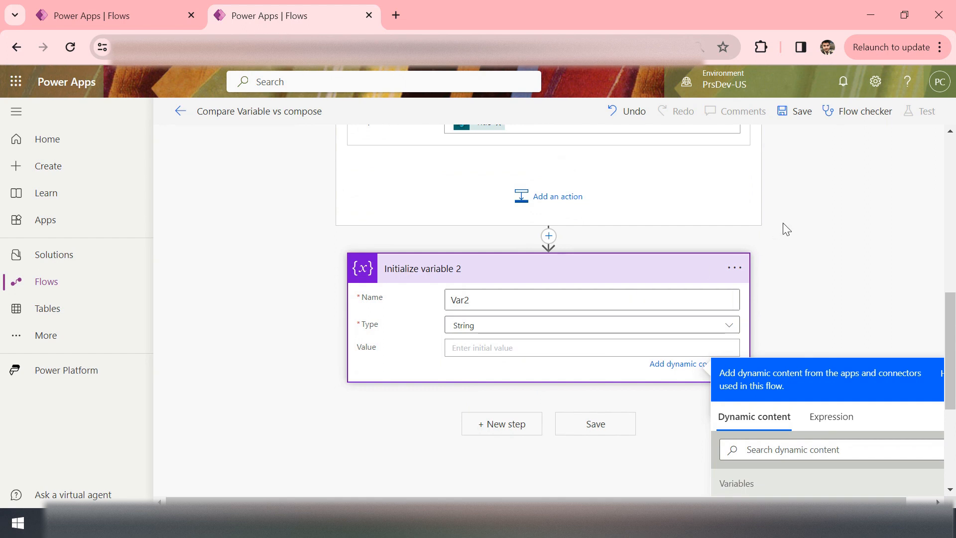
- Review the Set variable and Compose 2 actions in the Apply to each loop, and collapse the loop and Initialize variable 2
scroll(786, 229, "up", 3)
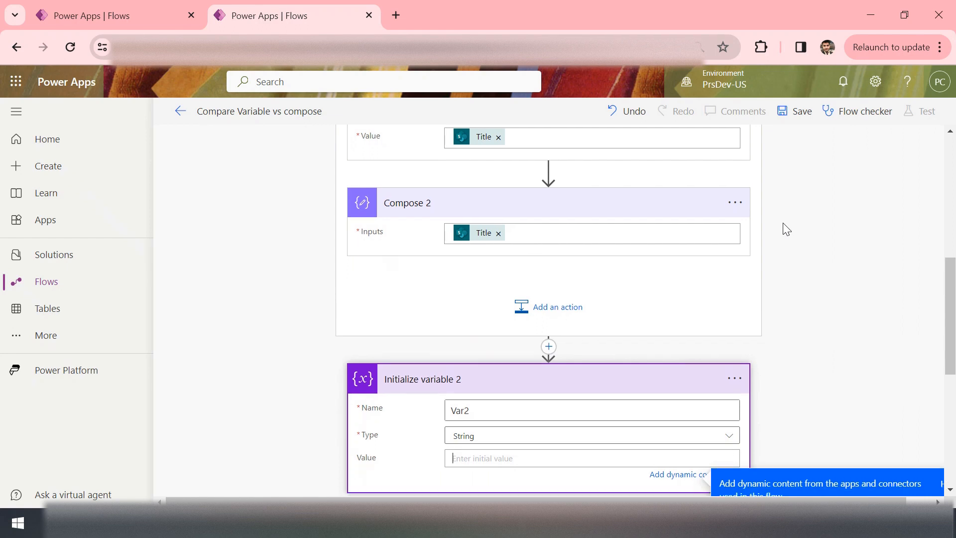
scroll(786, 229, "up", 5)
scroll(786, 229, "up", 1)
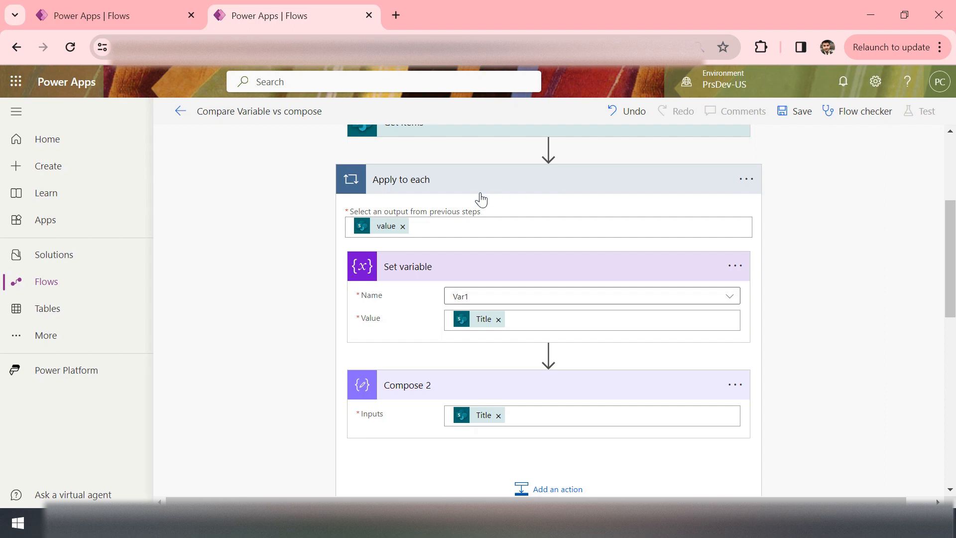
left_click(525, 188)
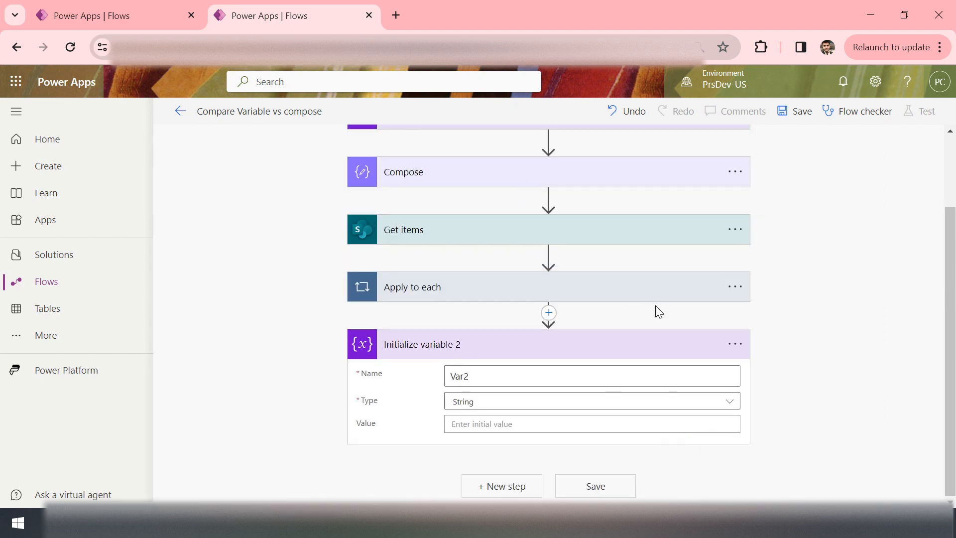
left_click(521, 354)
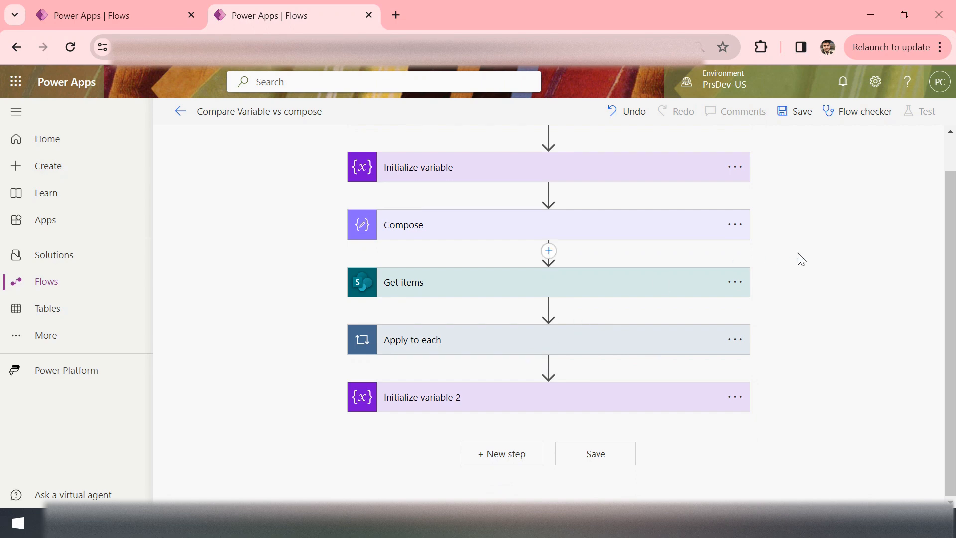
scroll(451, 187, "up", 1)
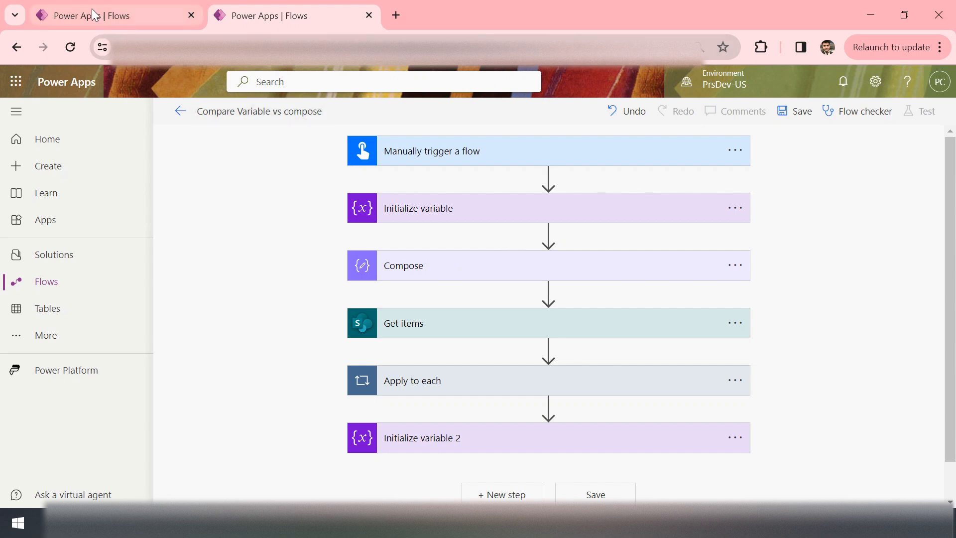
- Leave the comparison flow without saving its changes, and open the Cmps flow for editing with its Initialize variable action expanded
left_click(180, 114)
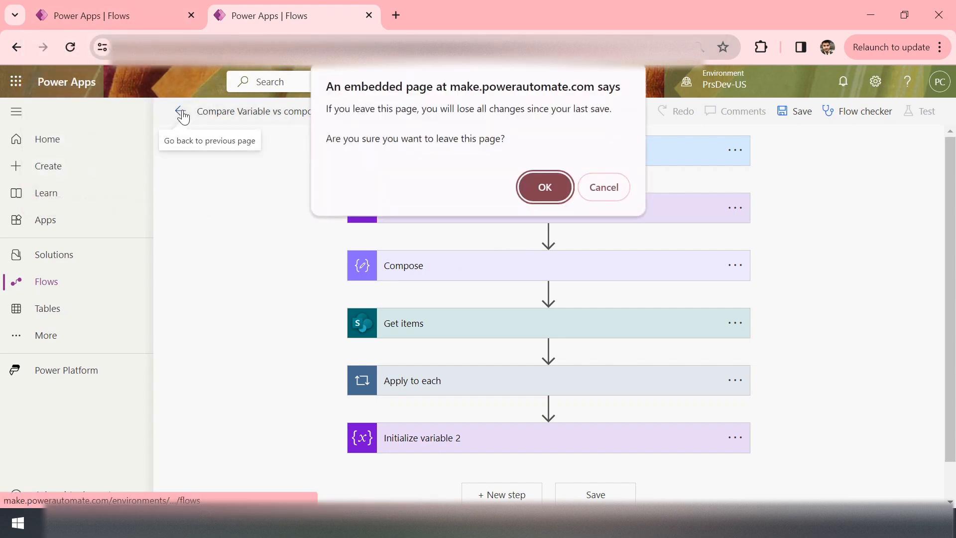
left_click(547, 187)
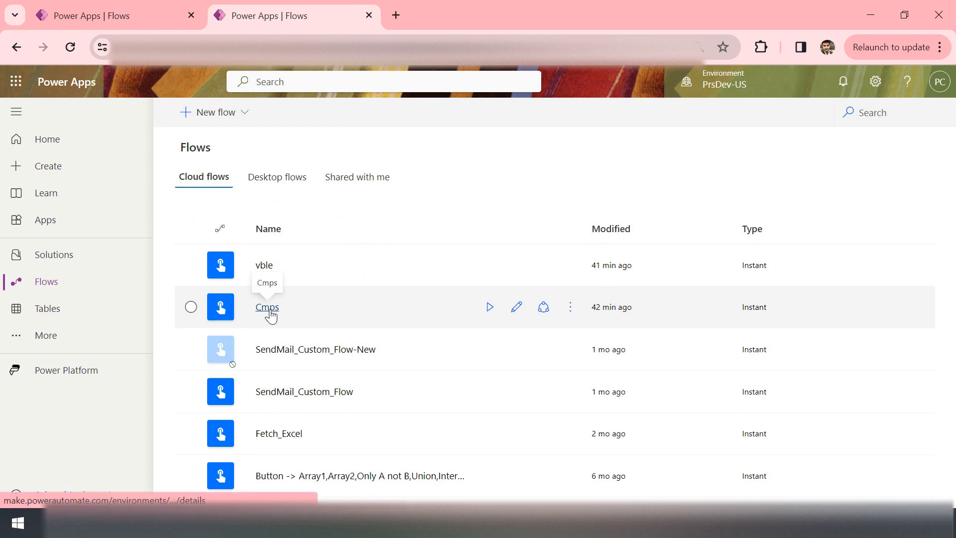
left_click(517, 313)
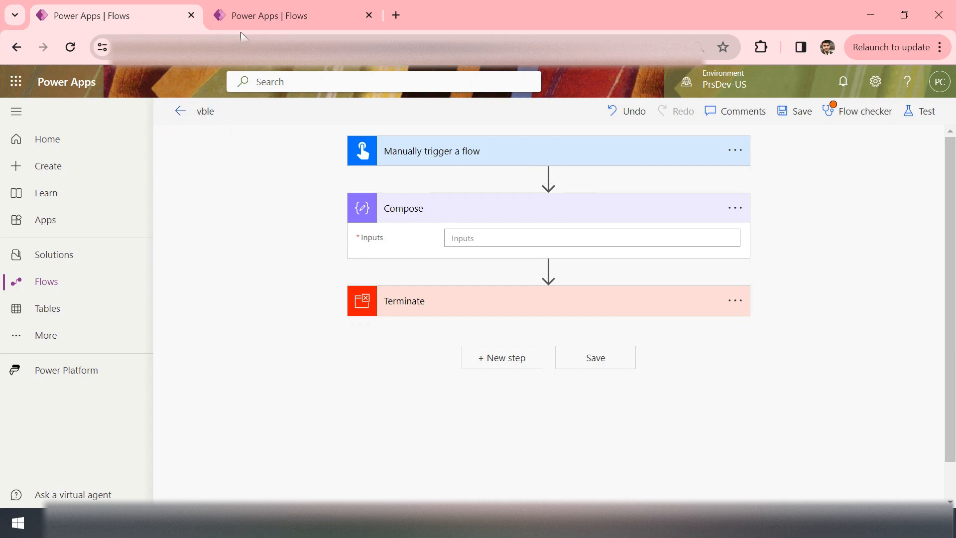
left_click(261, 15)
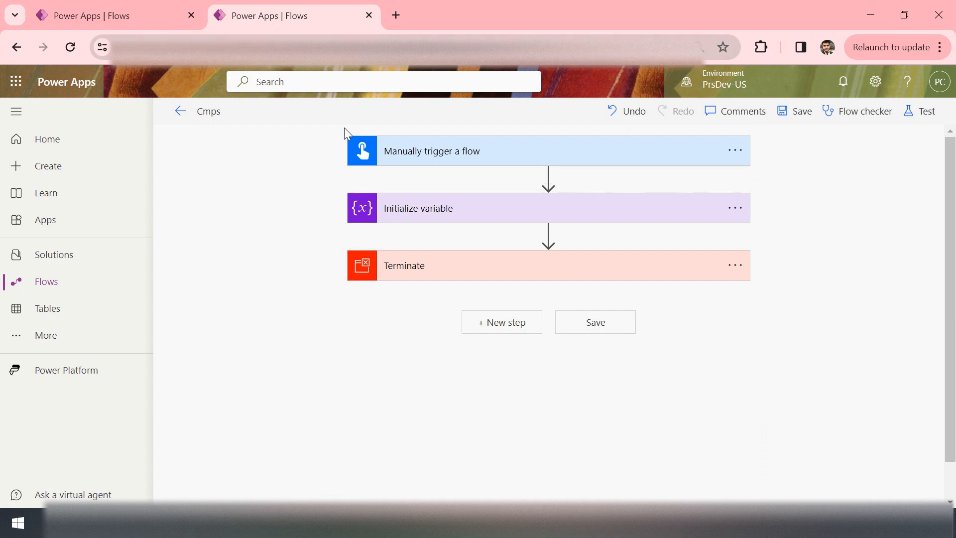
left_click(423, 209)
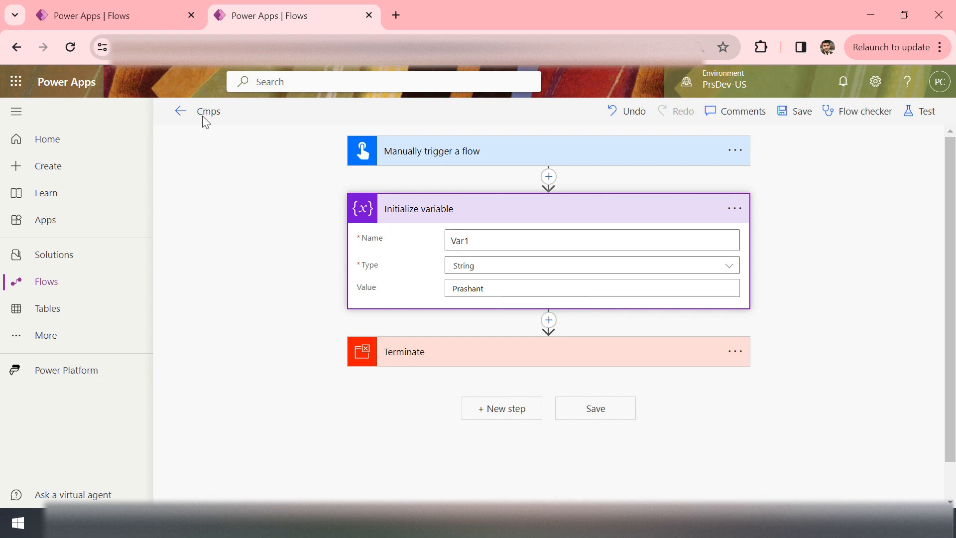
- In the vble flow, fill the Compose action's input with the same first name that Cmps stores in Var1
left_click(85, 12)
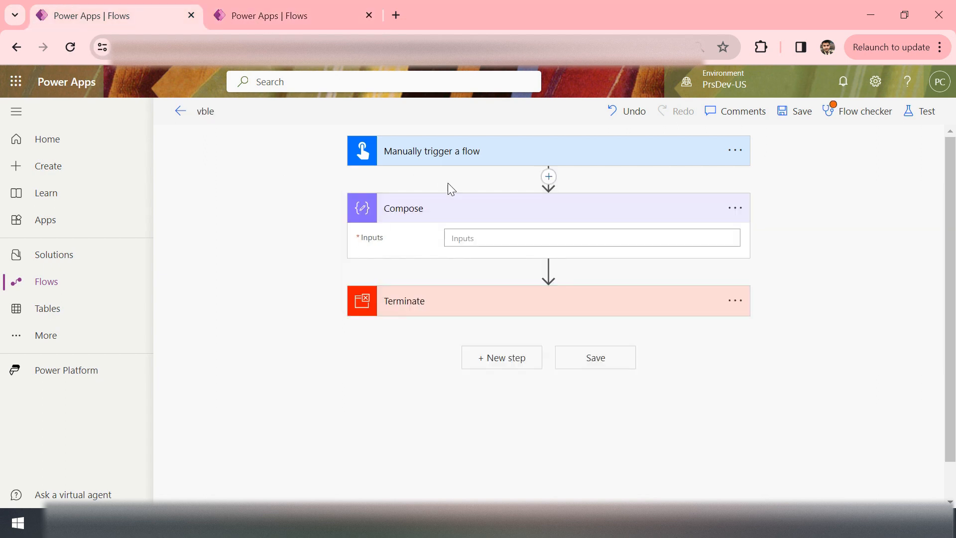
left_click(481, 236)
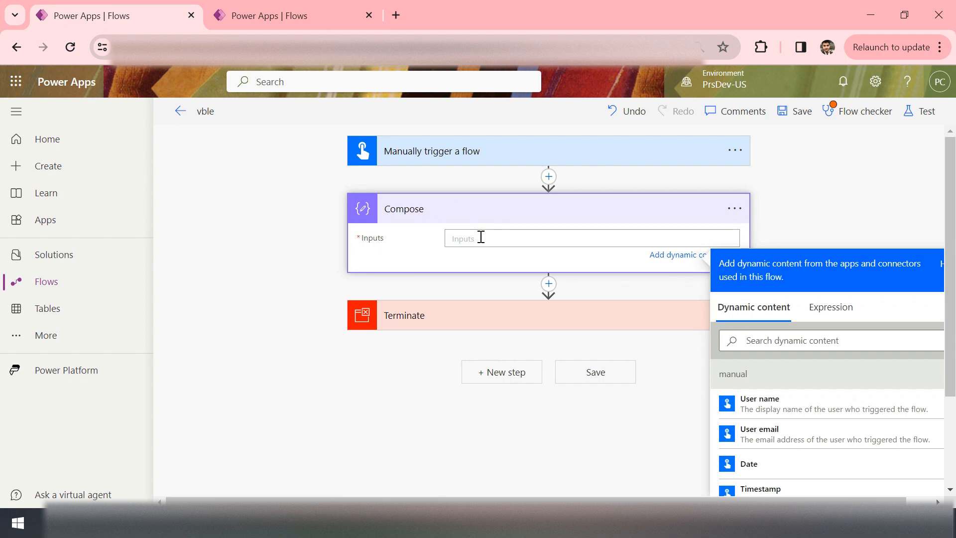
type("Prashant")
- Run a manual test of the vble flow and close the run confirmation
left_click(928, 117)
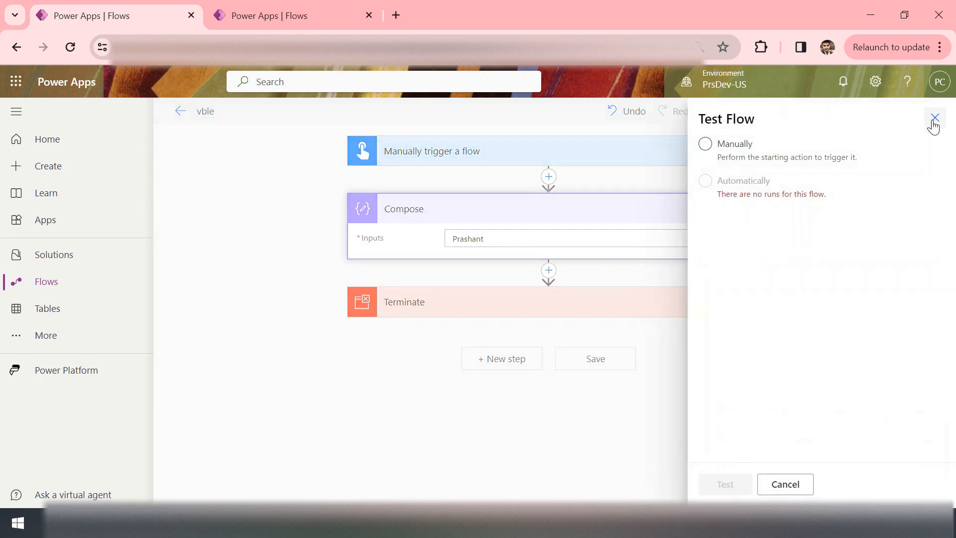
left_click(763, 153)
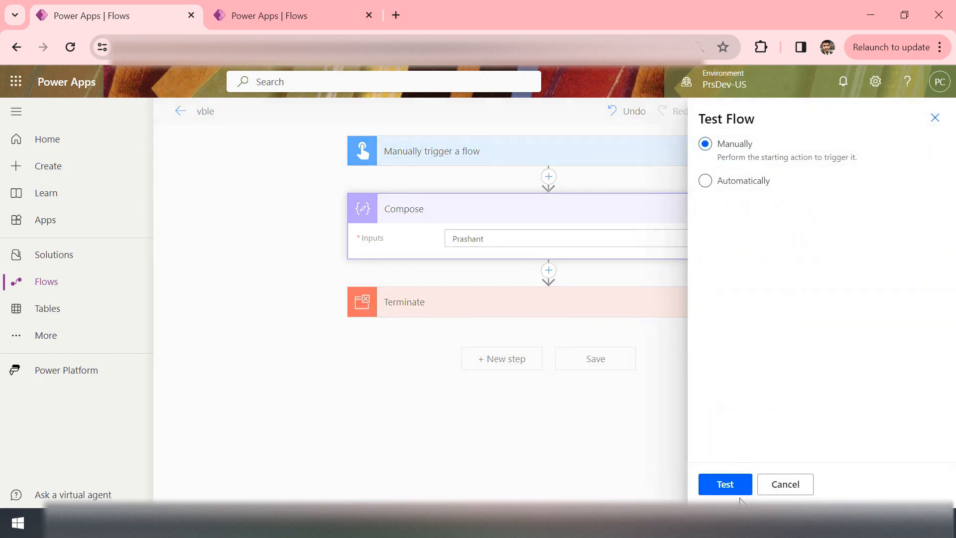
left_click(725, 485)
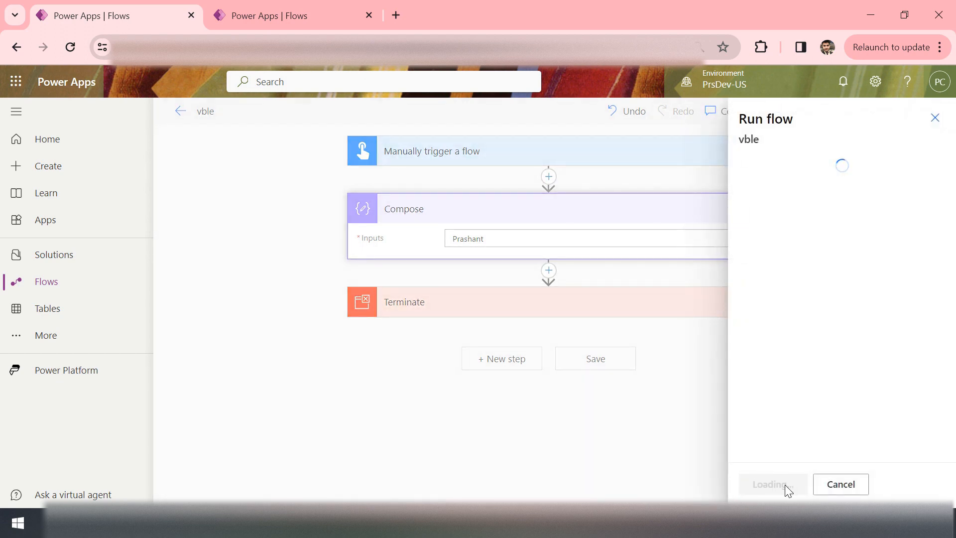
left_click(785, 485)
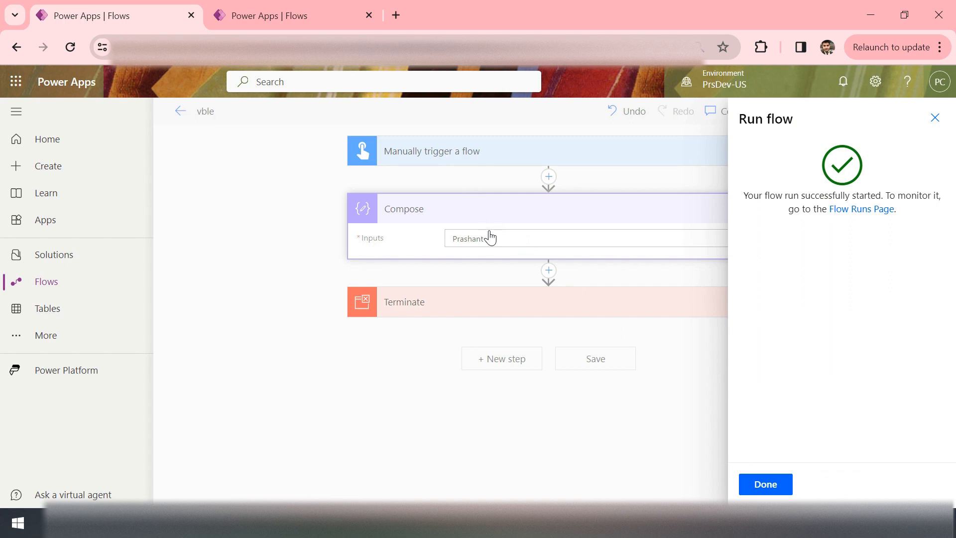
left_click(768, 485)
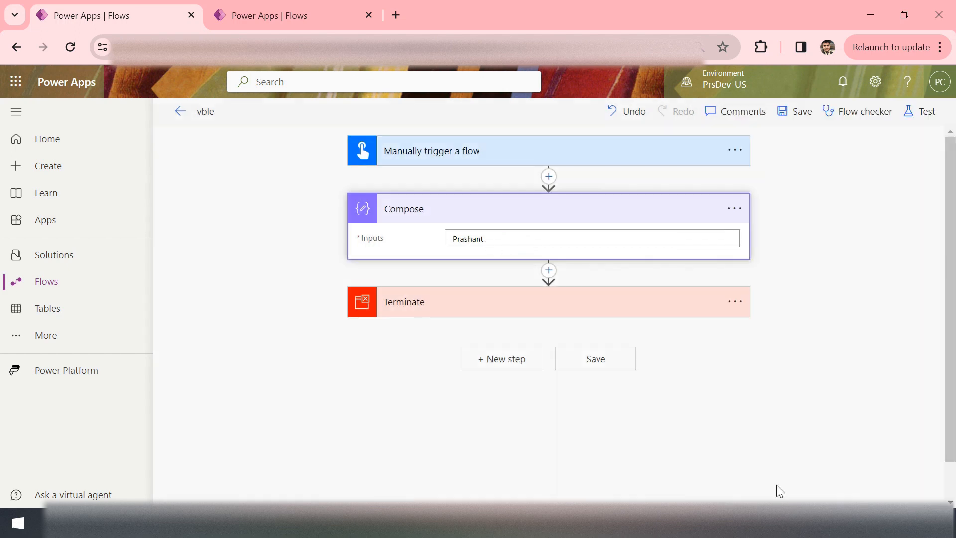
- Run a manual test of the Cmps flow and close the run confirmation
left_click(315, 5)
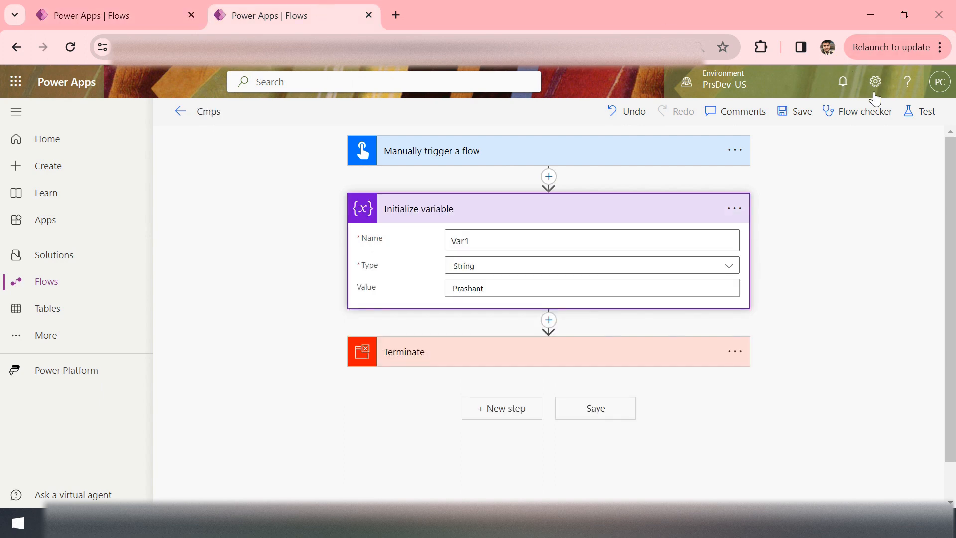
left_click(925, 113)
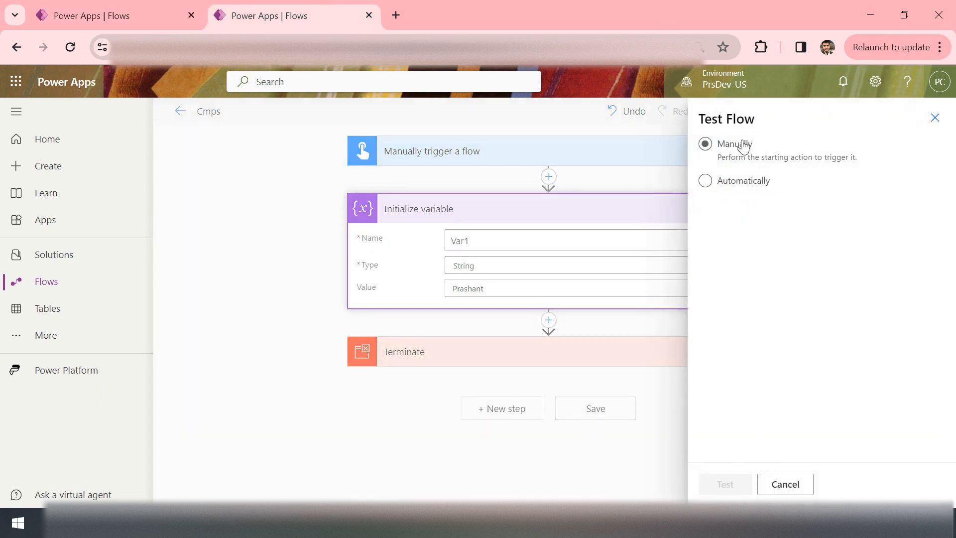
left_click(733, 489)
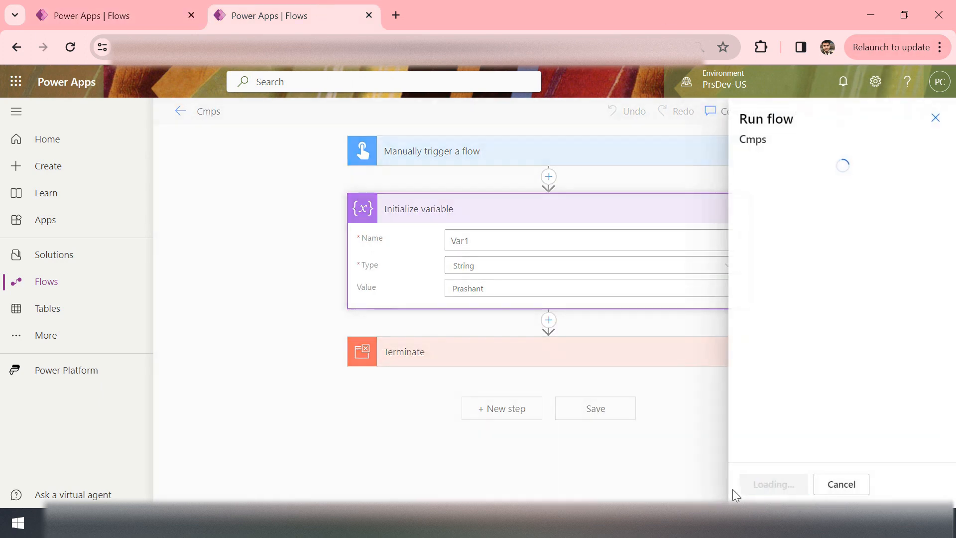
left_click(773, 483)
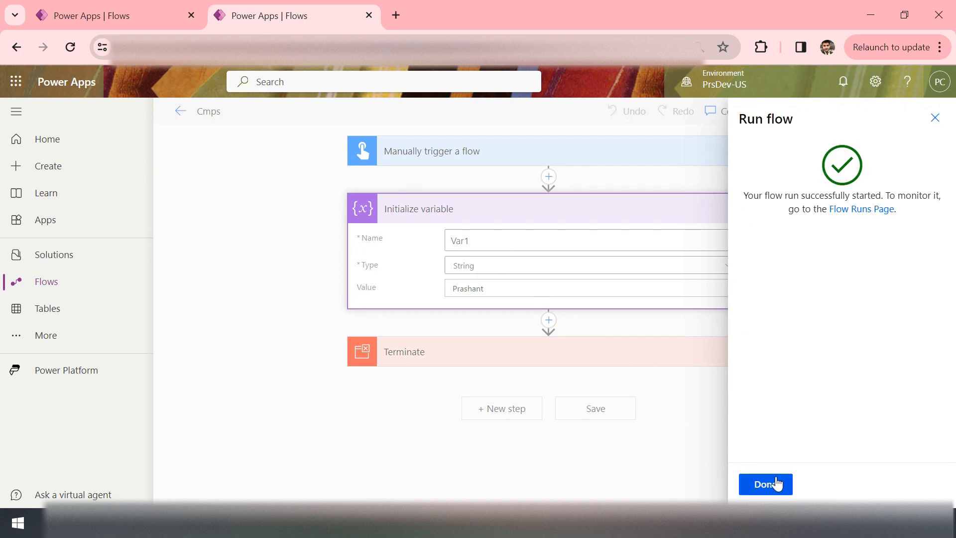
left_click(775, 483)
- Check the test results of vble and Cmps, and return to the flows list in both browser tabs
left_click(99, 4)
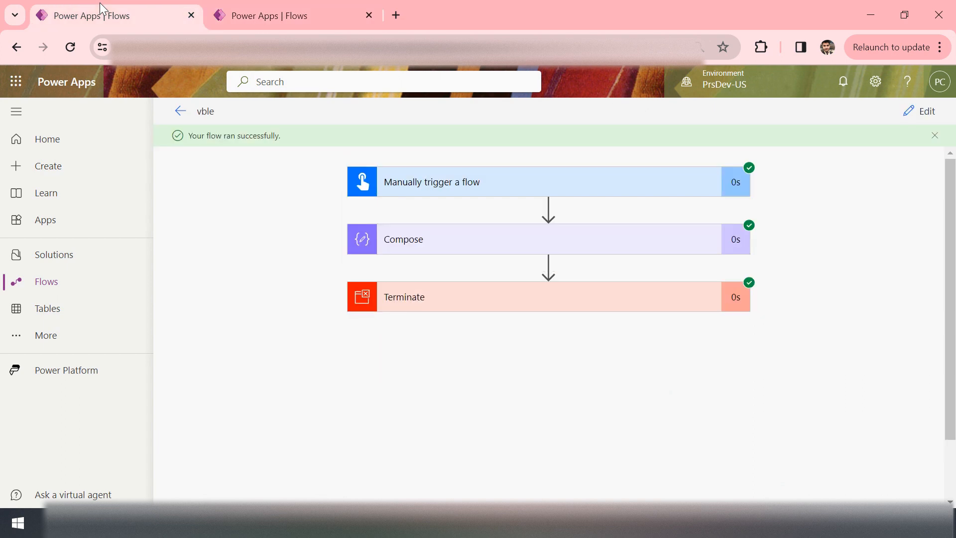
left_click(181, 111)
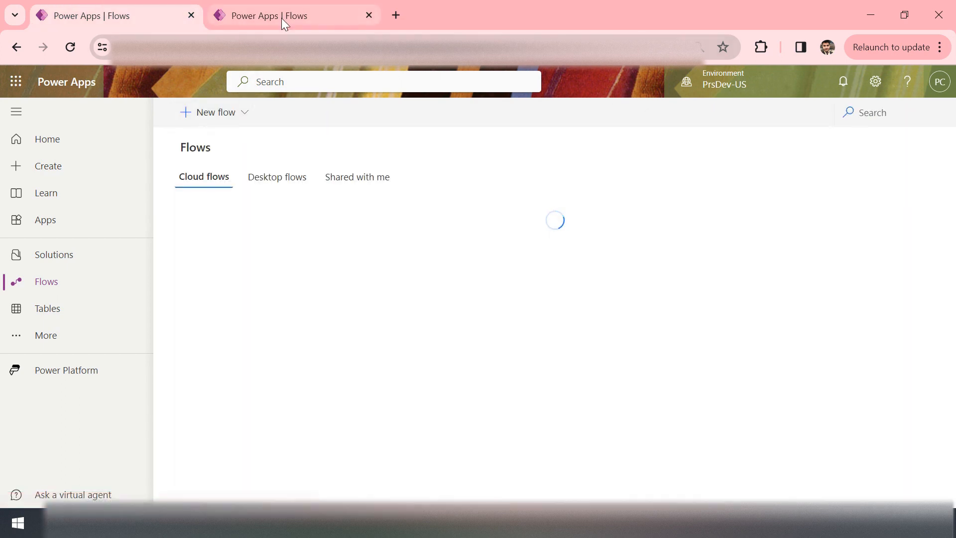
left_click(282, 17)
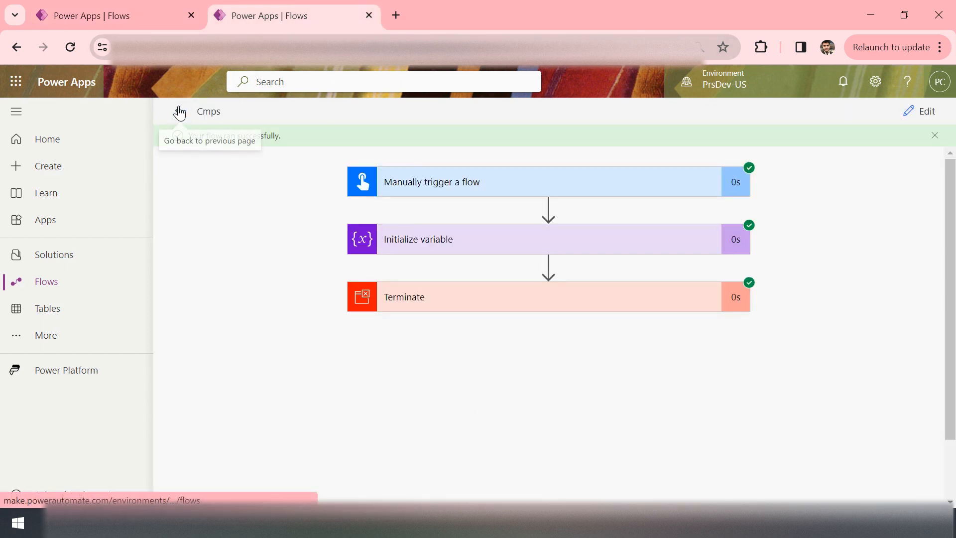
left_click(181, 111)
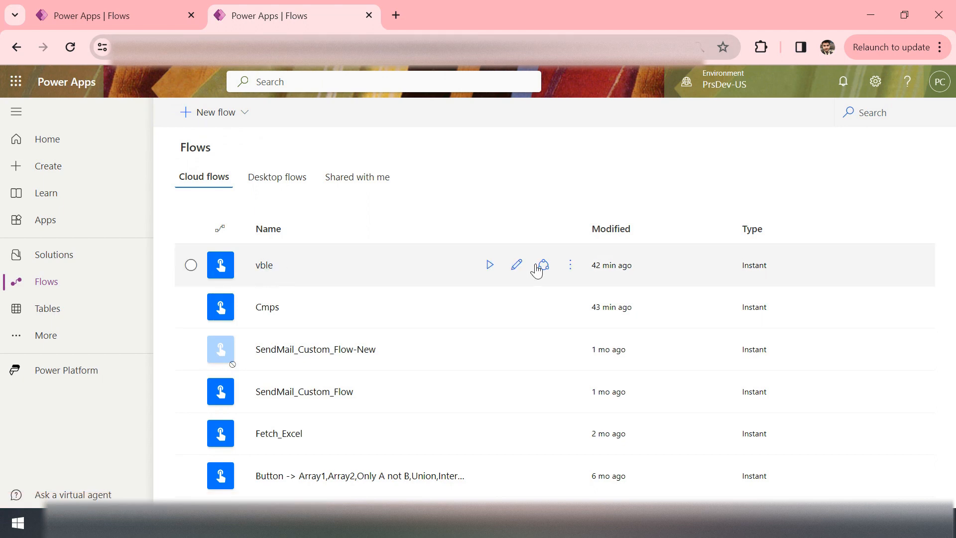
- Open the details page of vble in one browser tab and that of Cmps in the other
left_click(264, 266)
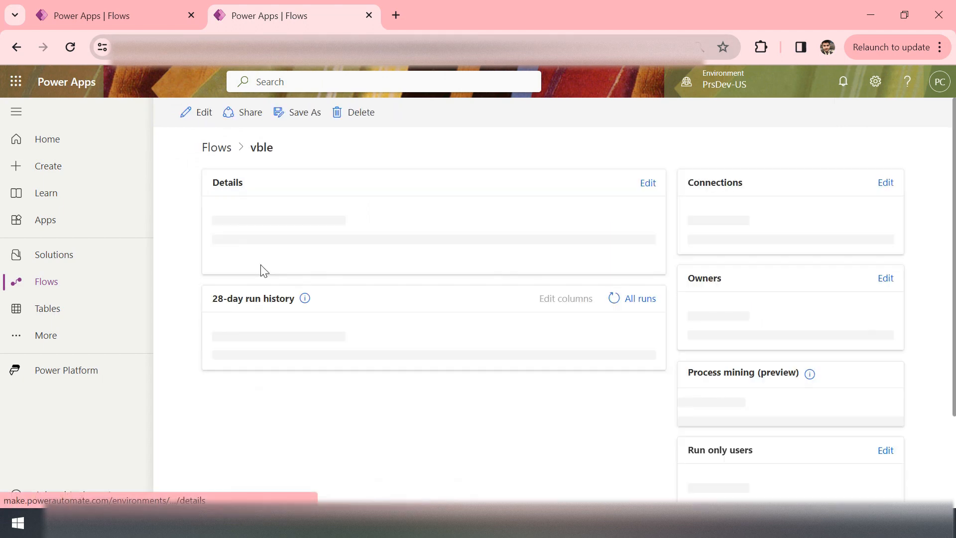
left_click(119, 6)
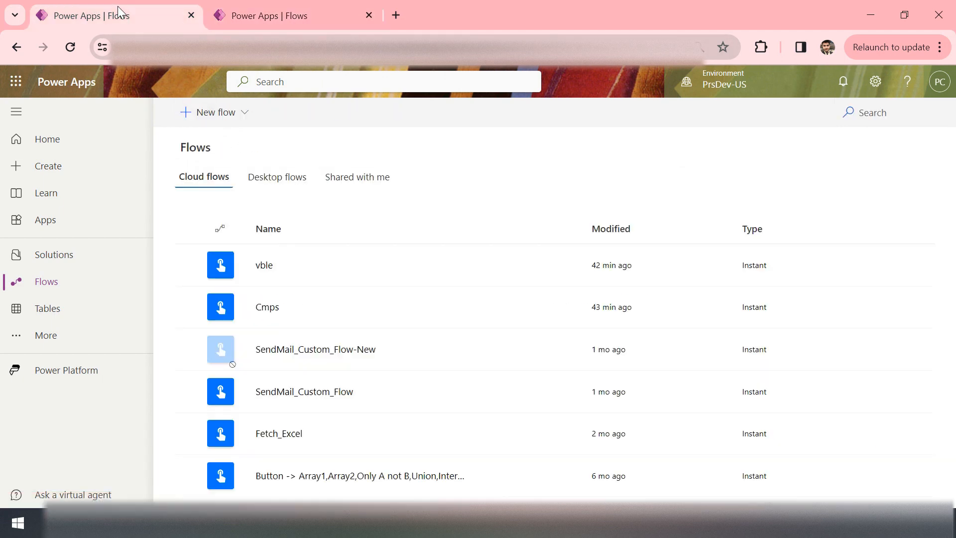
left_click(266, 309)
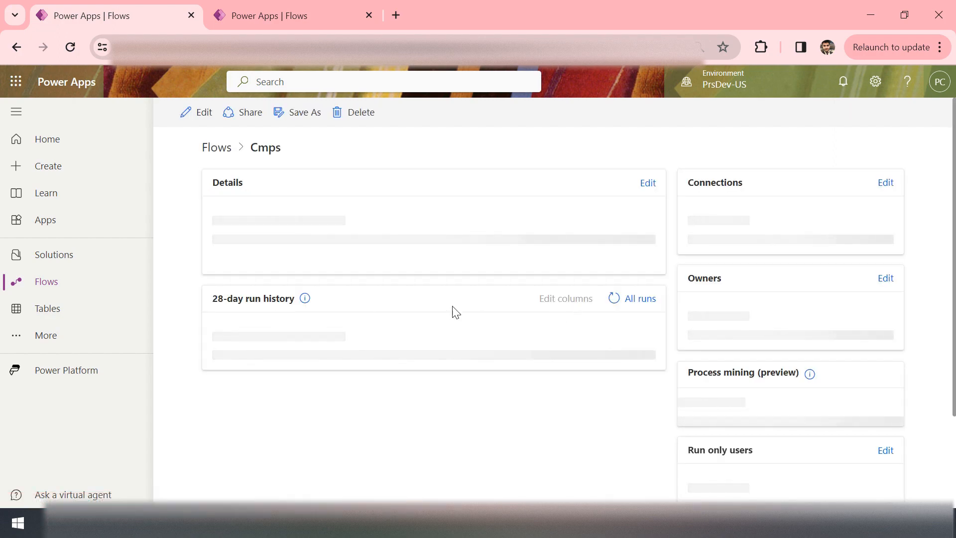
- Examine the latest test's duration in the 28-day run history of the Cmps flow
scroll(581, 331, "down", 3)
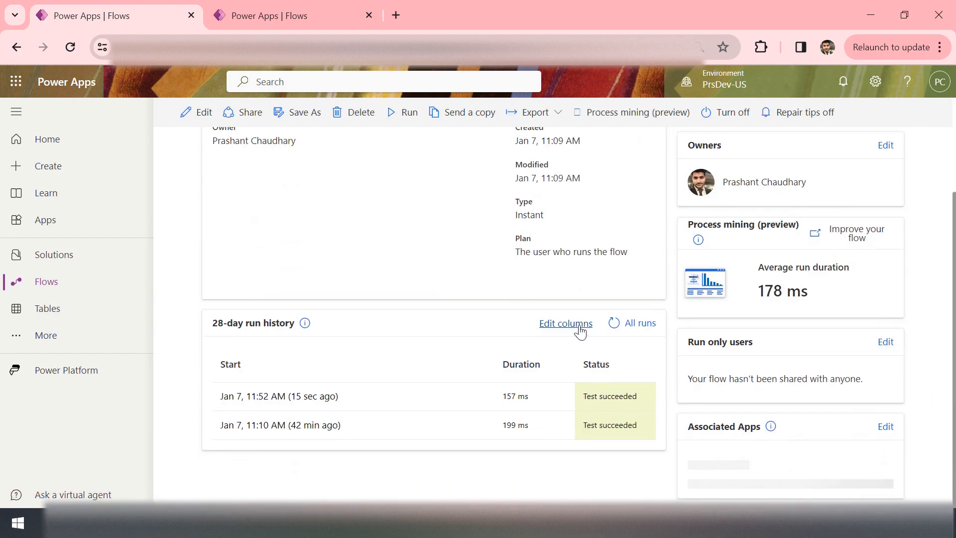
scroll(512, 348, "up", 3)
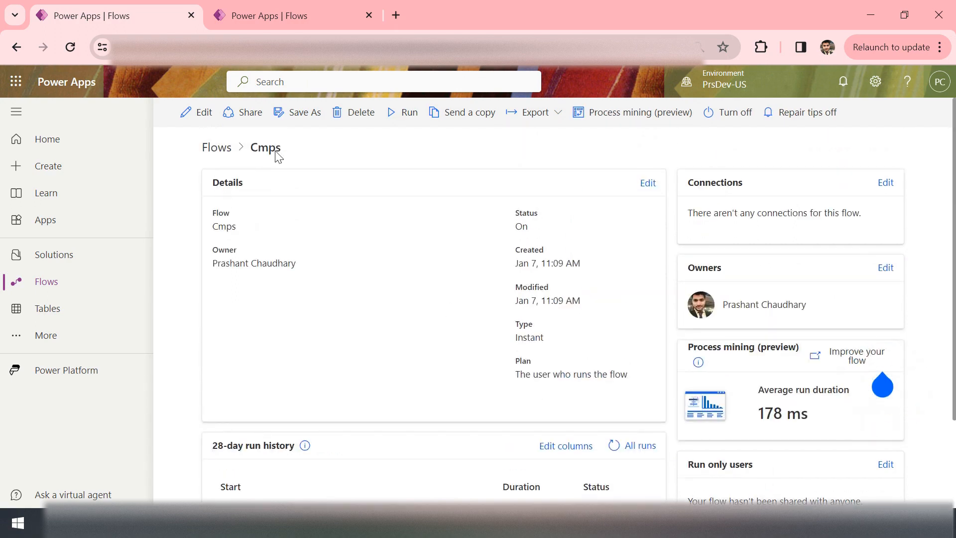
scroll(457, 333, "down", 3)
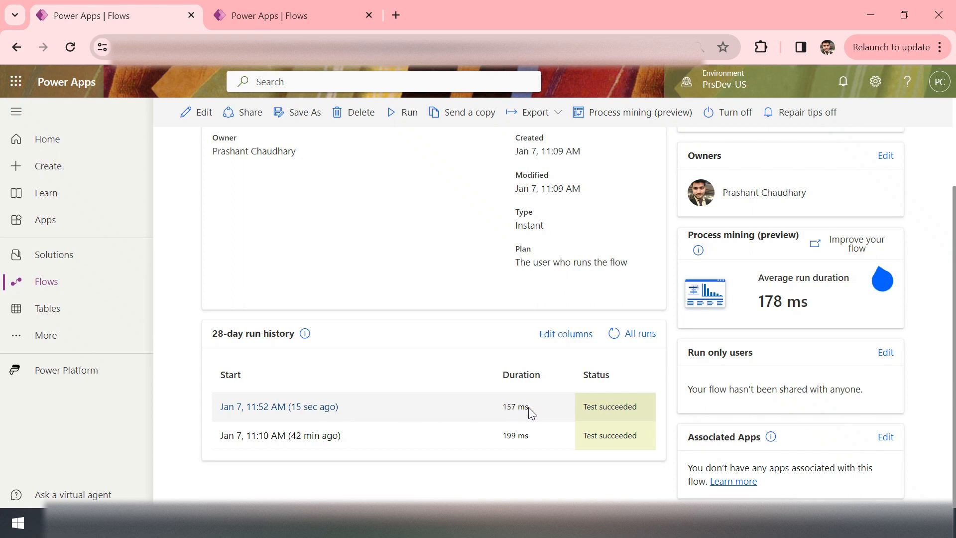
scroll(407, 299, "up", 3)
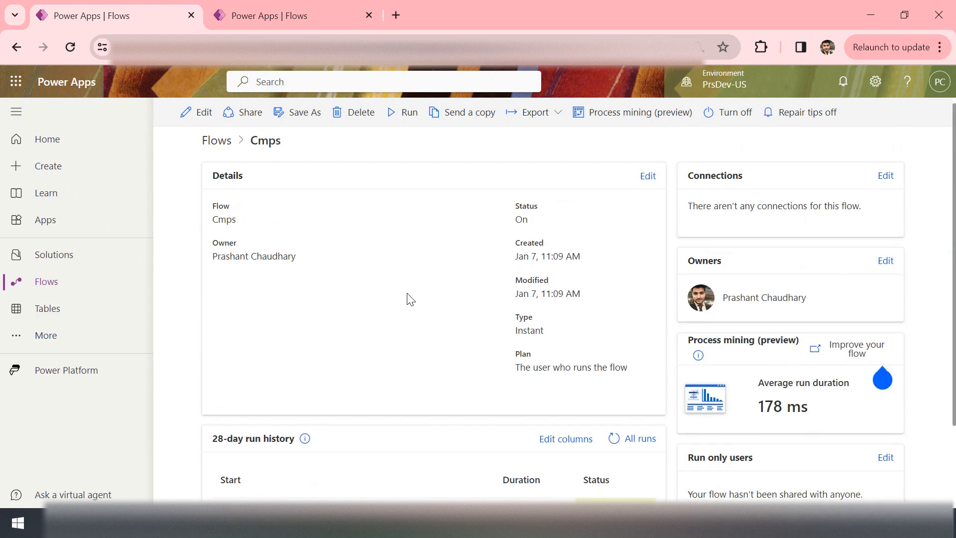
- Compare the latest run durations of the vble and Cmps flows in their 28-day run histories
left_click(259, 11)
scroll(371, 280, "down", 3)
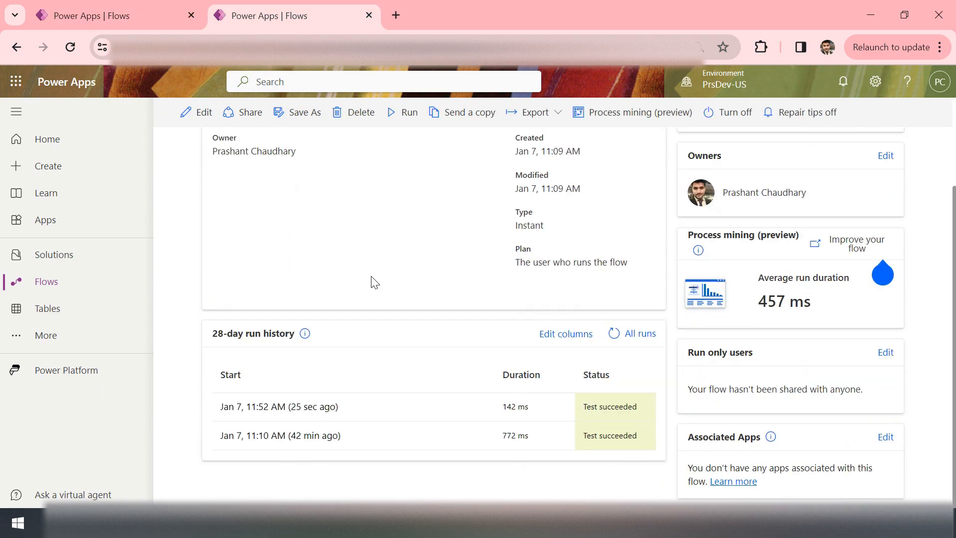
scroll(371, 280, "up", 3)
scroll(478, 380, "down", 3)
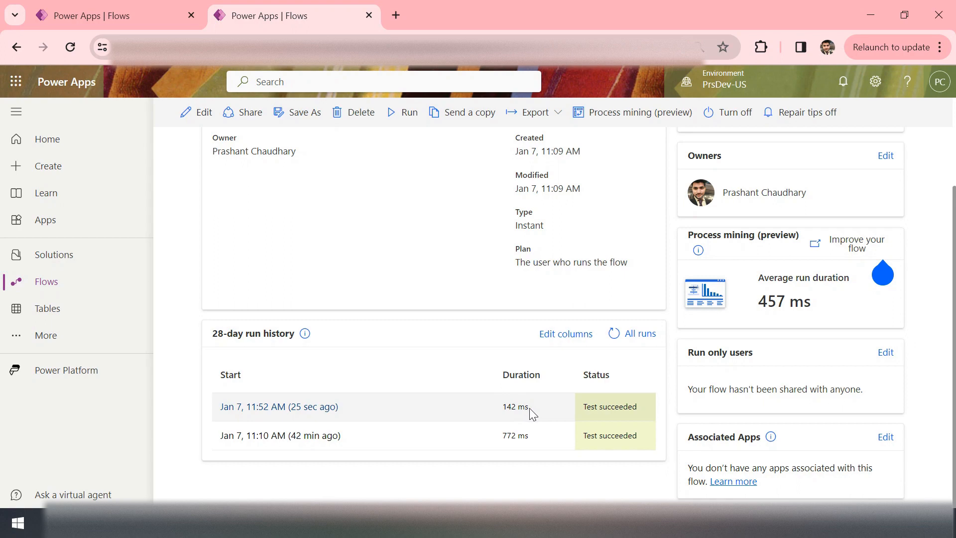
left_click(130, 11)
scroll(354, 277, "down", 3)
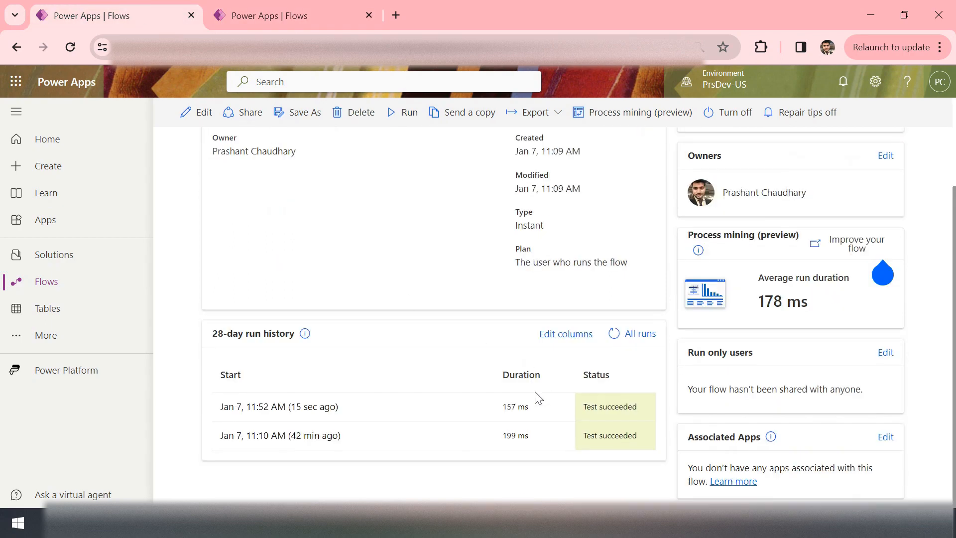
left_click(277, 16)
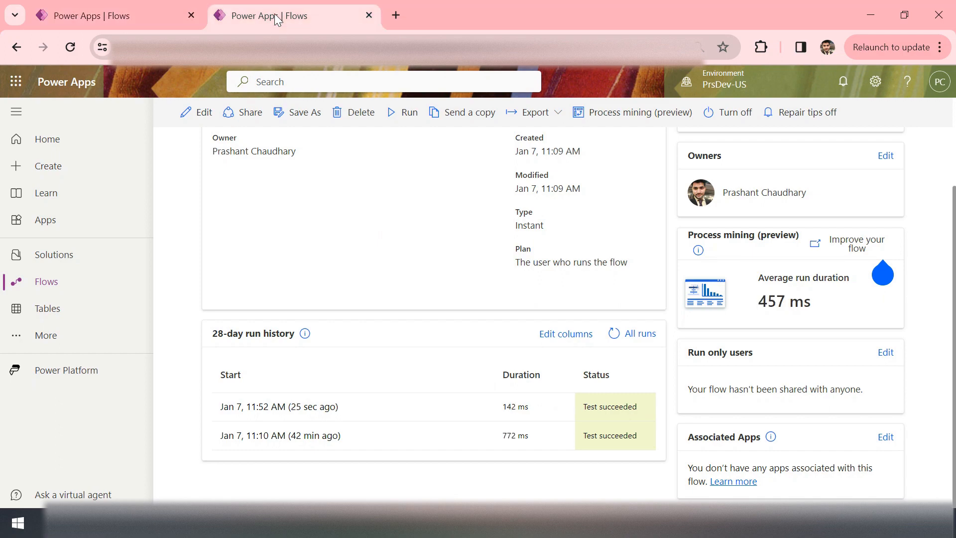
left_click(93, 18)
scroll(363, 260, "up", 3)
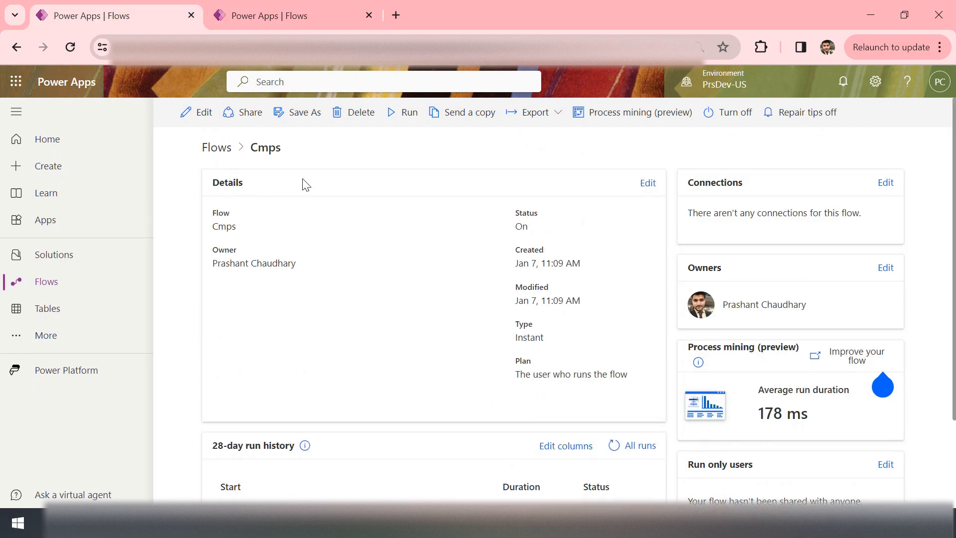
- Open the Cmps flow for editing, inspect its Initialize variable settings, and collapse the action again
left_click(201, 113)
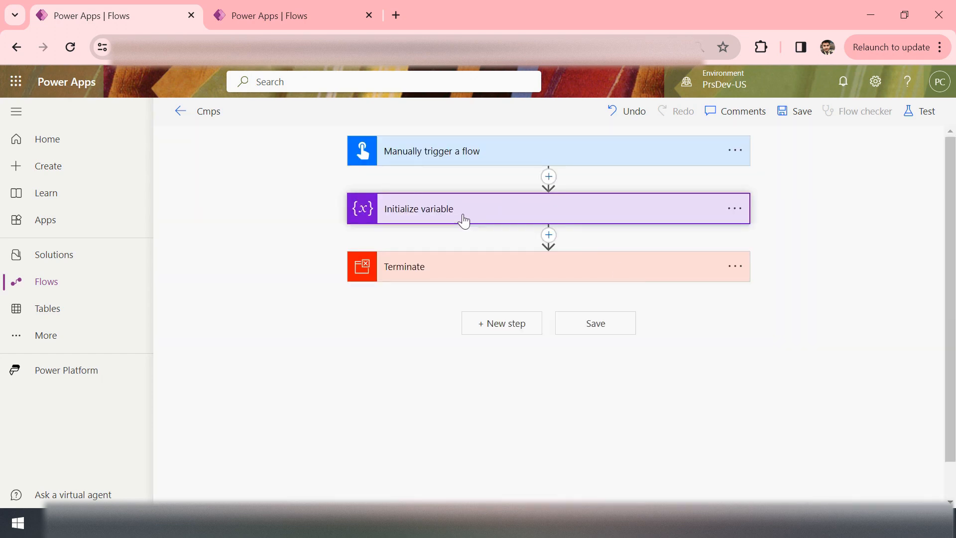
left_click(463, 221)
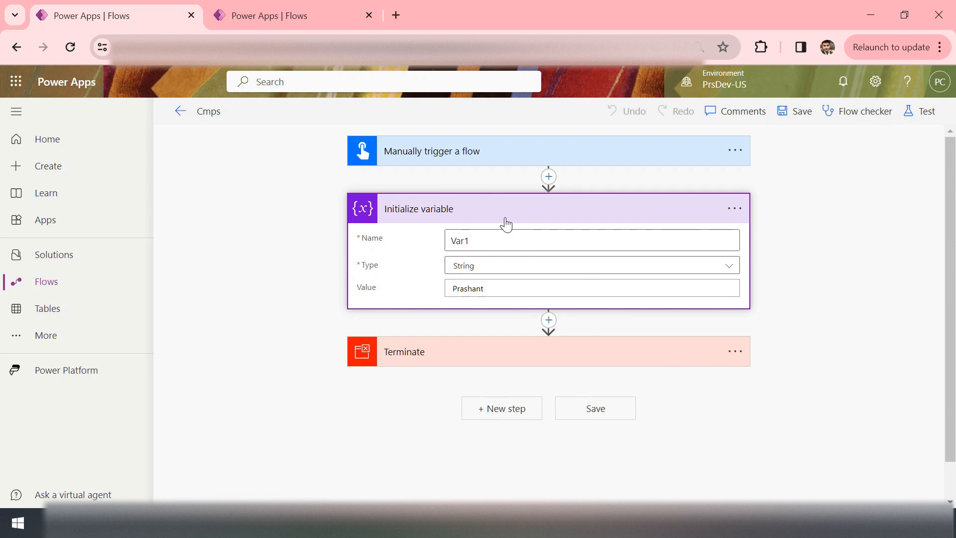
left_click(506, 219)
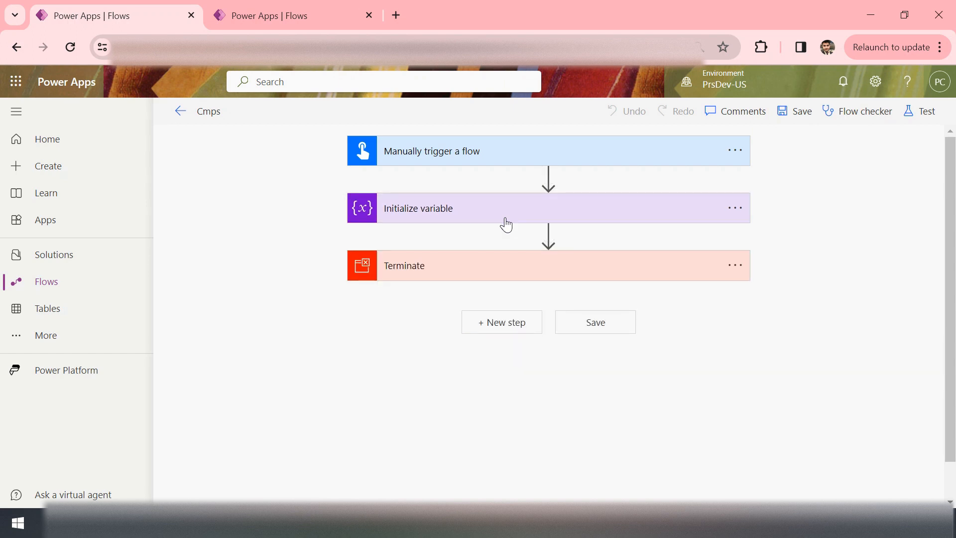